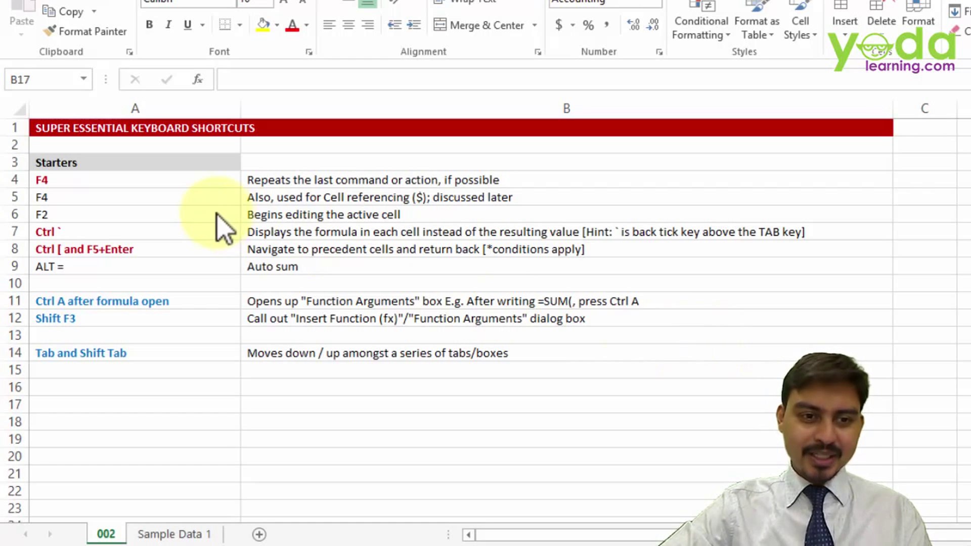
Step: Enter =SUM(C3,1) in C4 using SUM autocomplete, so it shows 1
{"action": "left_click", "coordinate": [319, 222]}
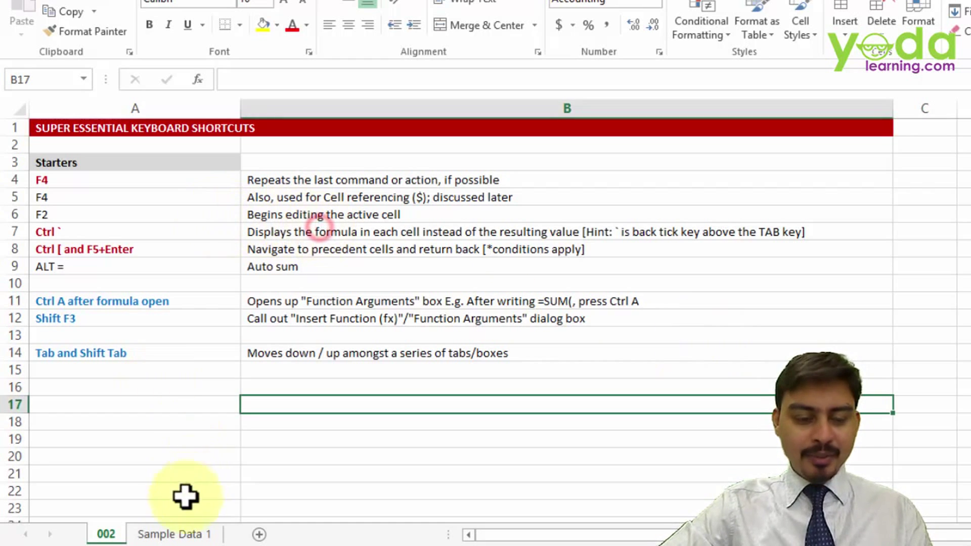
{"action": "left_click", "coordinate": [926, 177]}
{"action": "type", "text": "=sum"}
{"action": "key", "text": "Tab"}
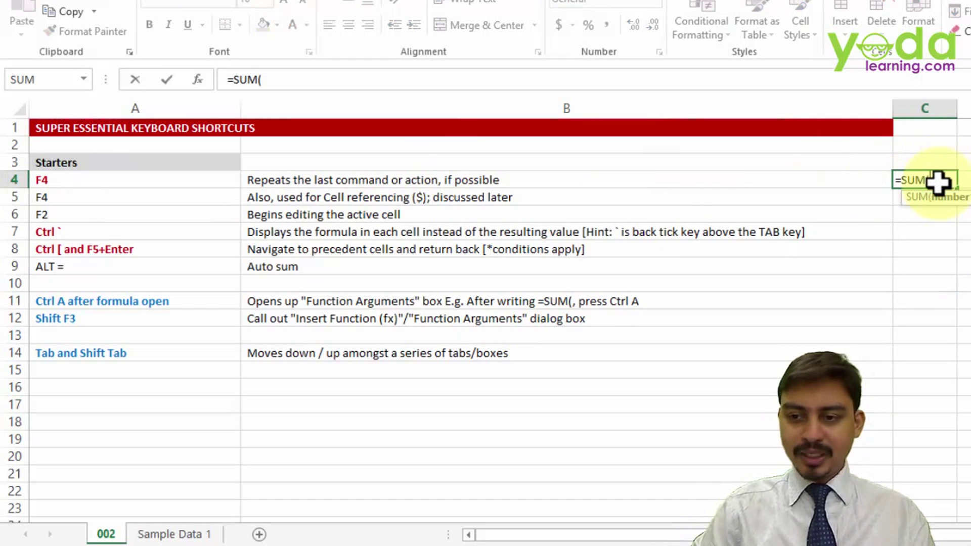
{"action": "type", "text": ",1"}
{"action": "key", "text": "Return"}
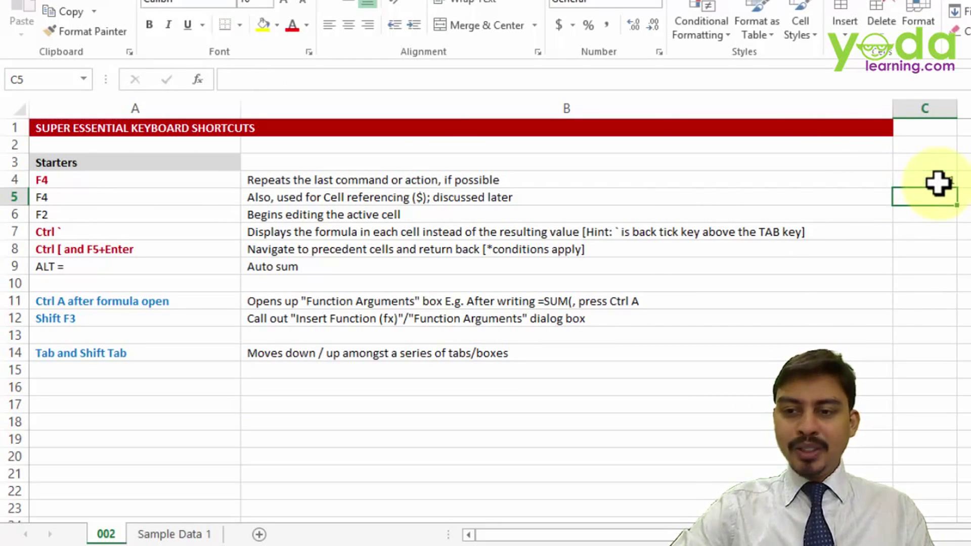
Step: Reopen C4's formula for editing by double-click and F2, leaving it unchanged
{"action": "left_click", "coordinate": [938, 183]}
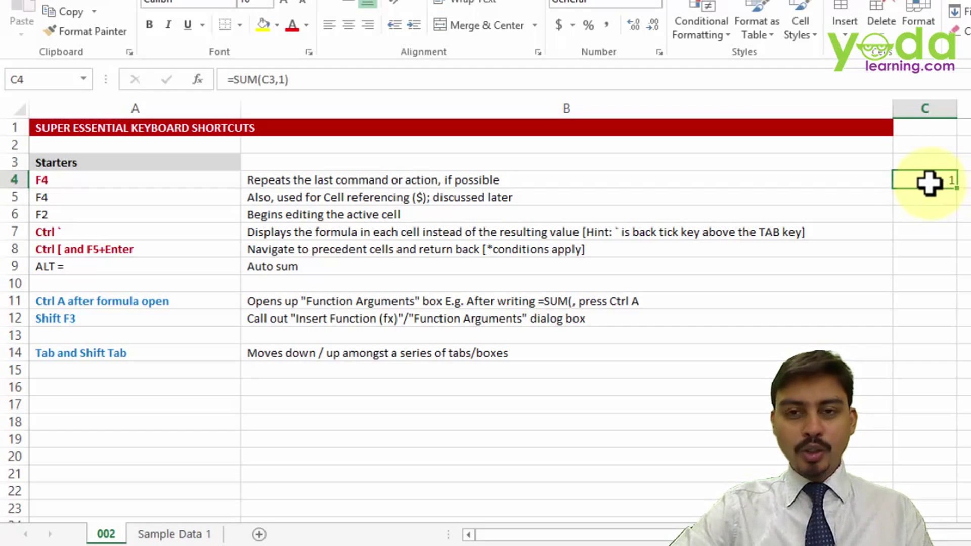
{"action": "double_click", "coordinate": [927, 181]}
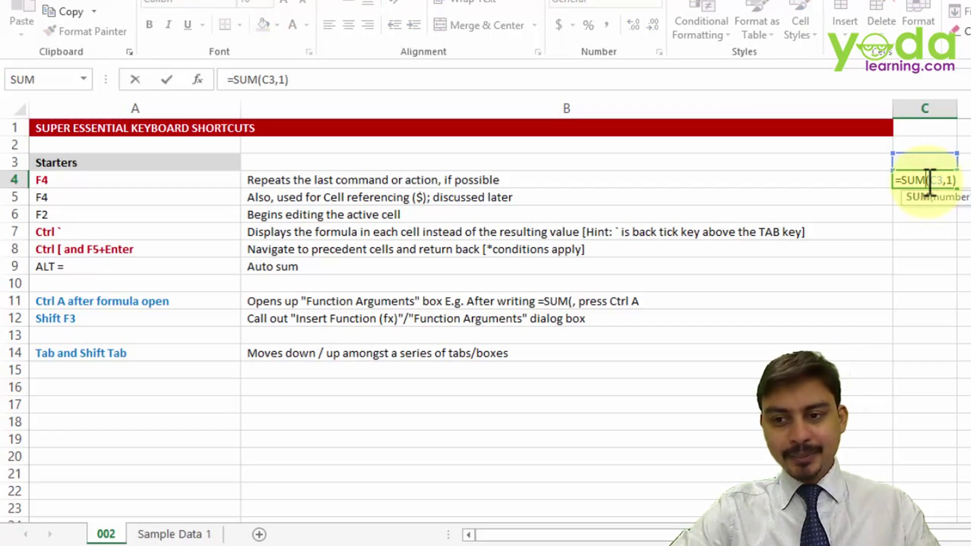
{"action": "key", "text": "Escape"}
{"action": "key", "text": "F2"}
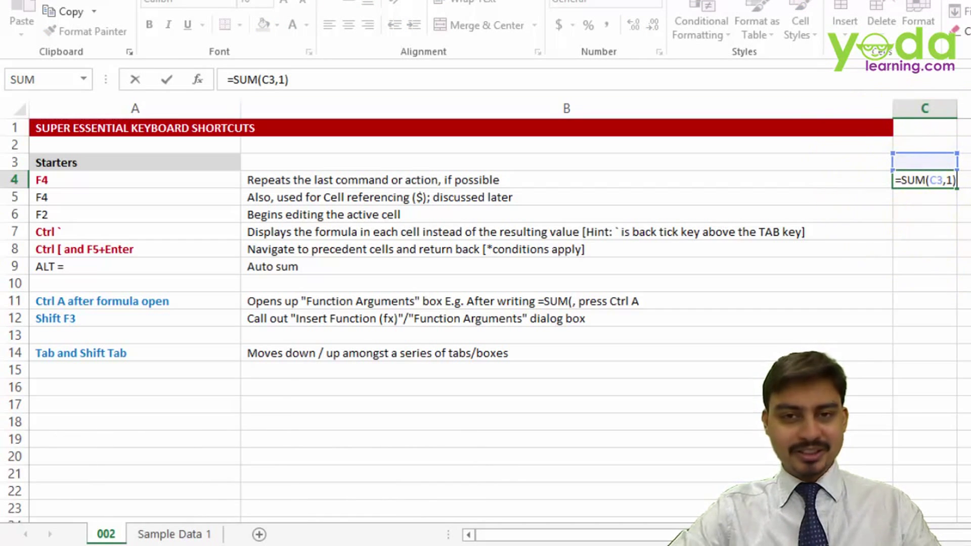
{"action": "key", "text": "Escape"}
Step: Fill A6 yellow, then repeat the yellow fill on B3 with F4
{"action": "left_click", "coordinate": [69, 213]}
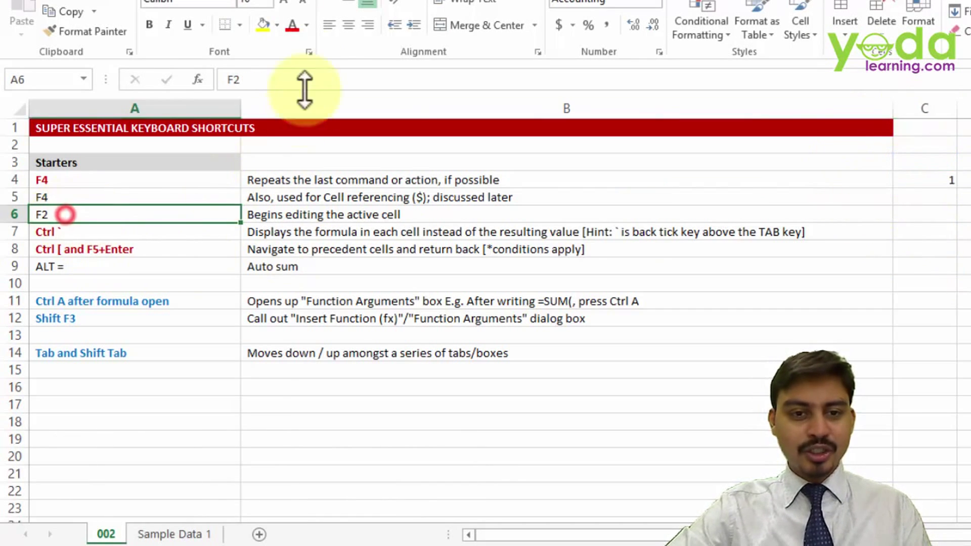
{"action": "left_click", "coordinate": [265, 22]}
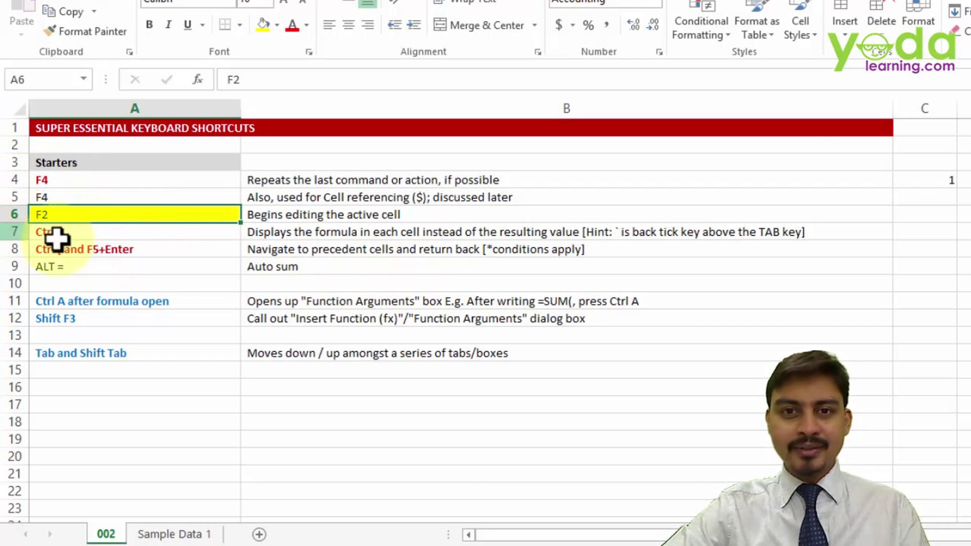
{"action": "left_click", "coordinate": [303, 154]}
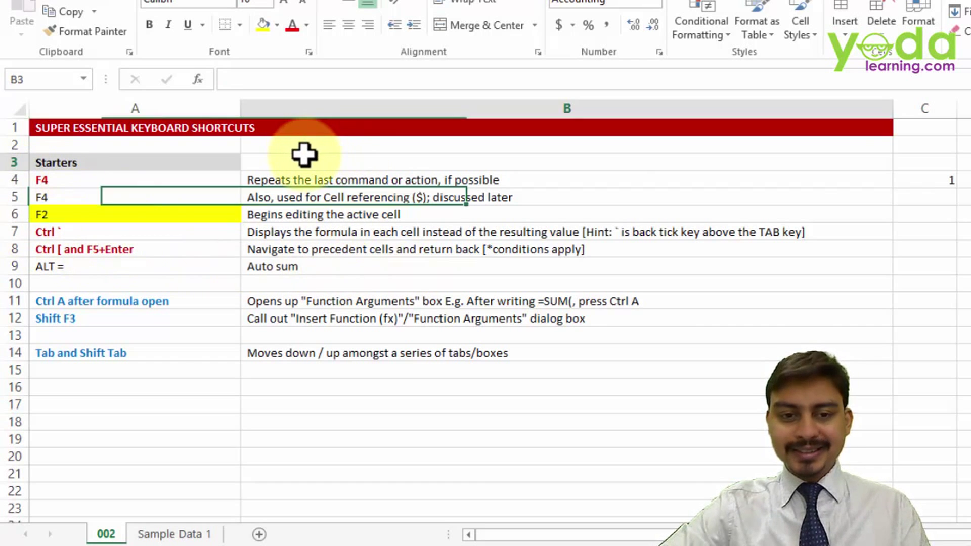
{"action": "key", "text": "F4"}
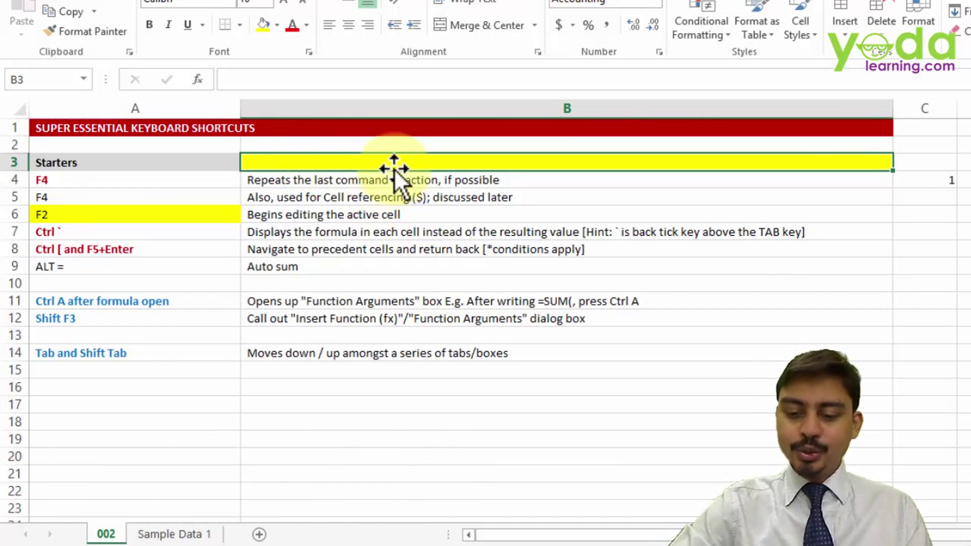
Step: Start a formula in B3 with an absolute $B$2 reference, then discard it
{"action": "type", "text": "="}
{"action": "key", "text": "Up"}
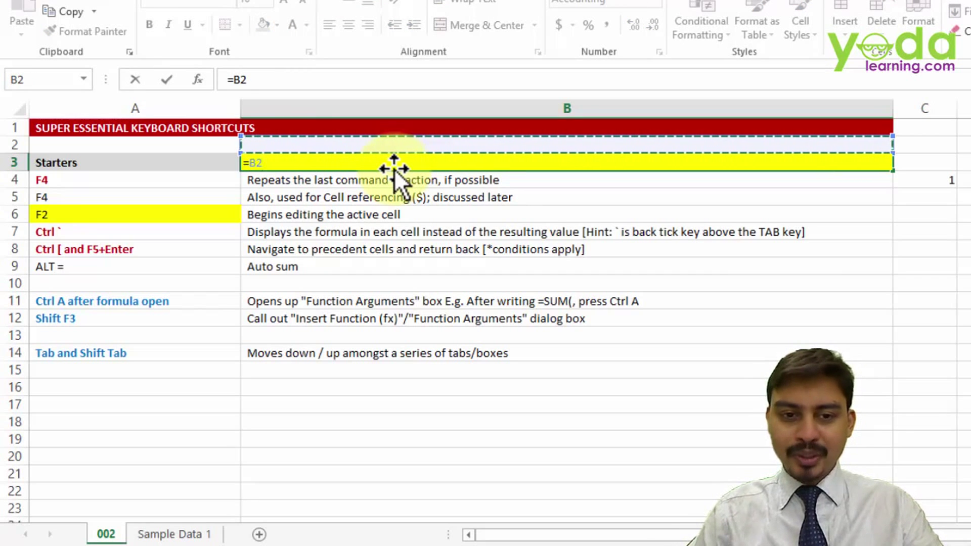
{"action": "key", "text": "F4"}
{"action": "key", "text": "F4"}
{"action": "key", "text": "F4"}
{"action": "key", "text": "F4"}
{"action": "key", "text": "F4"}
{"action": "key", "text": "F4"}
{"action": "key", "text": "F4"}
{"action": "key", "text": "F4"}
{"action": "key", "text": "F4"}
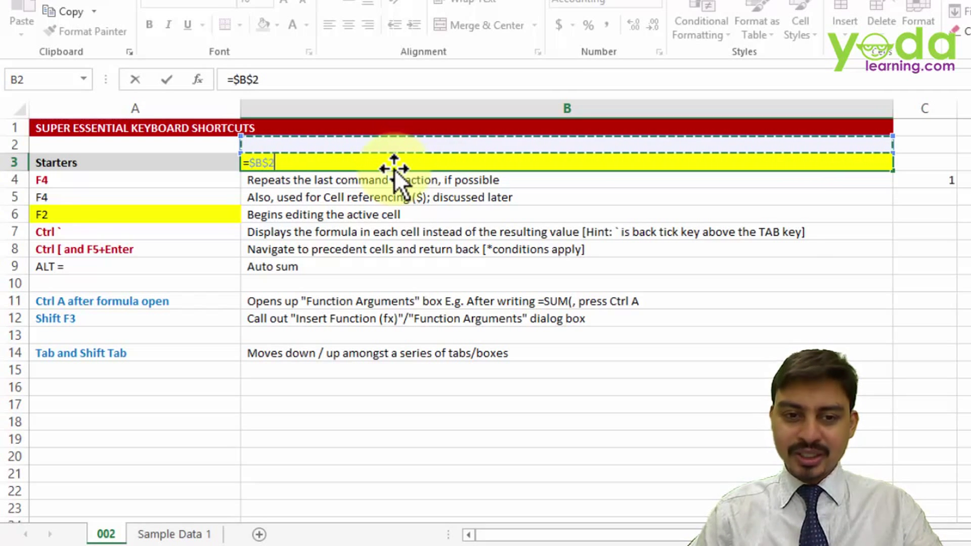
{"action": "key", "text": "Escape"}
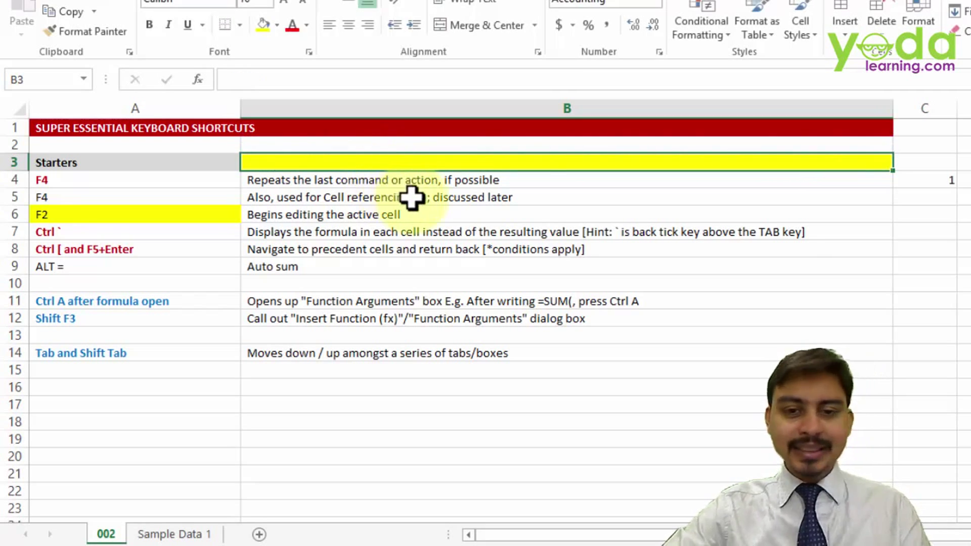
Step: Give cell A4 a yellow fill
{"action": "left_click", "coordinate": [412, 199]}
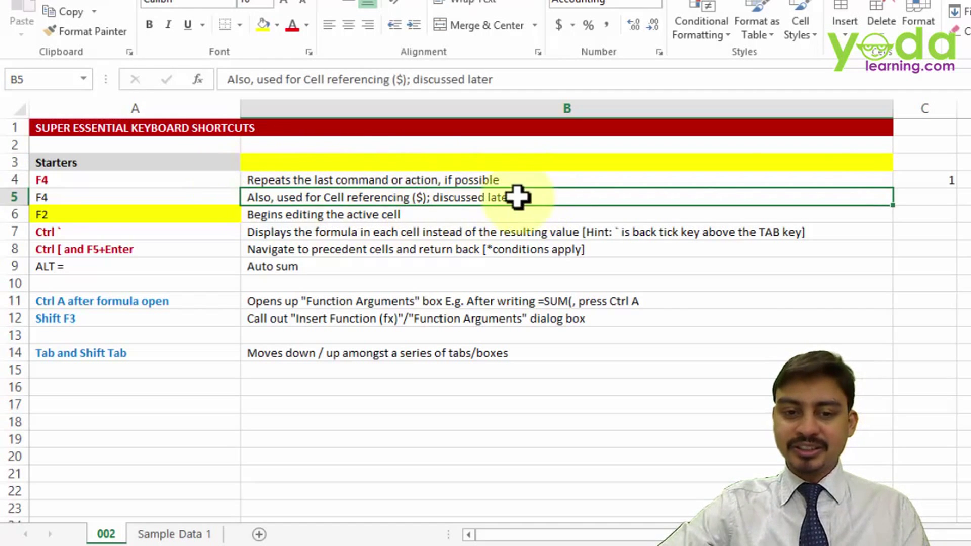
{"action": "left_click", "coordinate": [79, 181]}
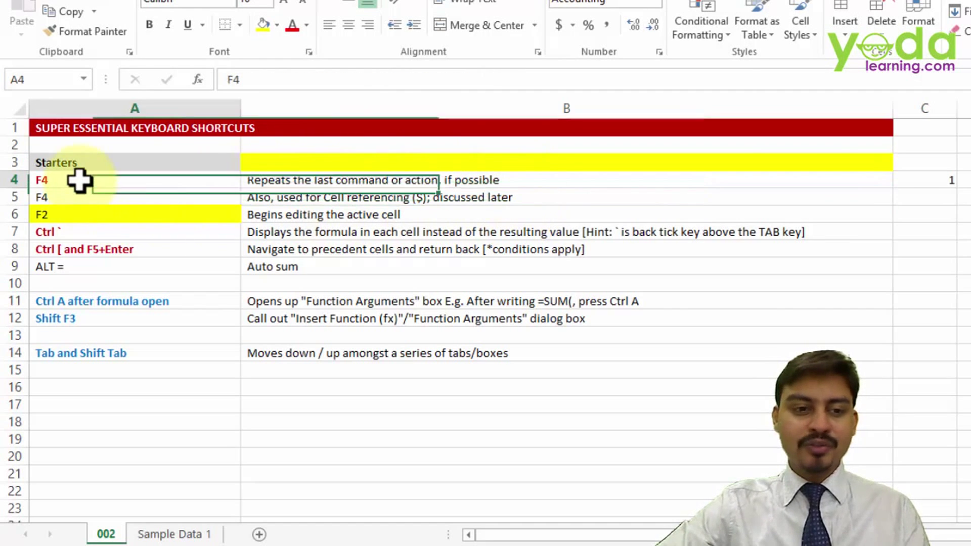
{"action": "left_click", "coordinate": [263, 25]}
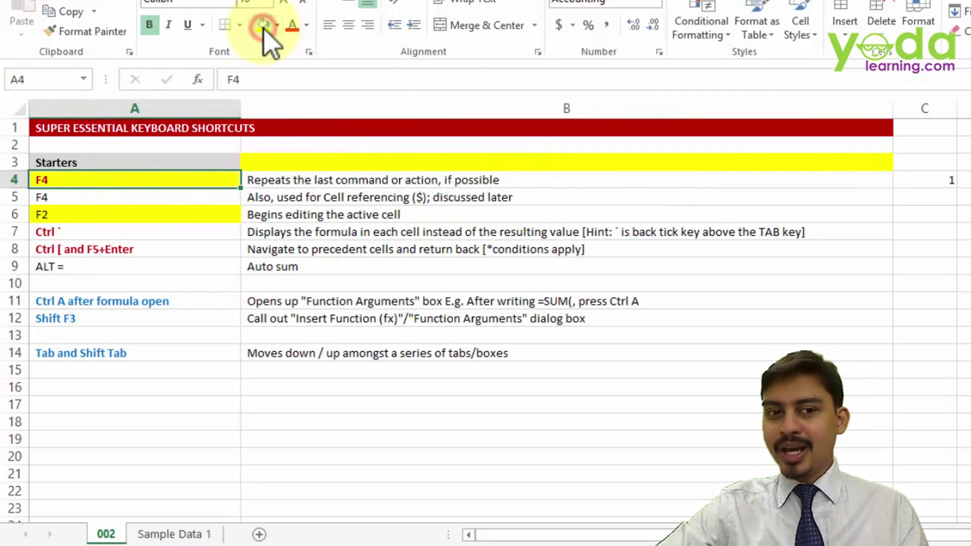
{"action": "left_click", "coordinate": [160, 196]}
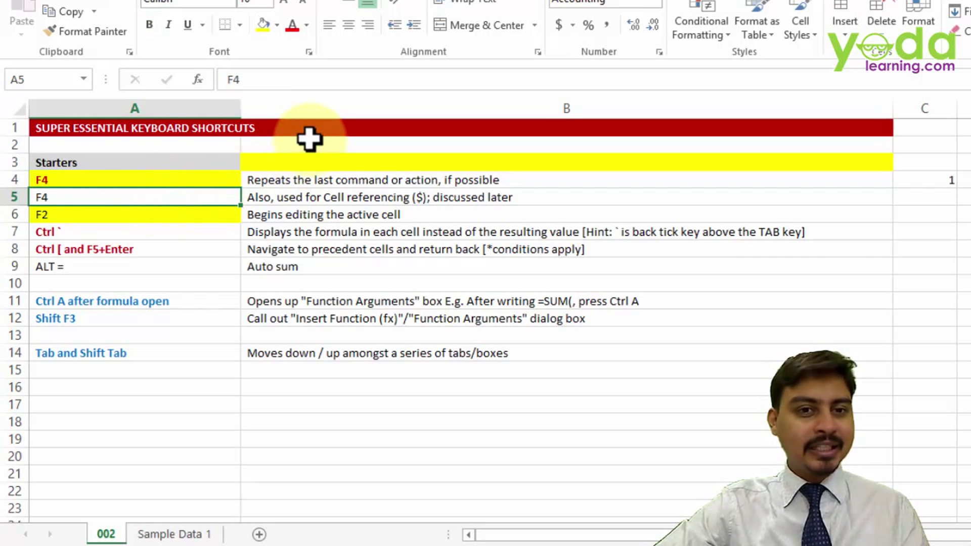
Step: Fill A5 yellow, then on Sample Data 1 inspect the D10 and E10 formulas
{"action": "left_click", "coordinate": [266, 26]}
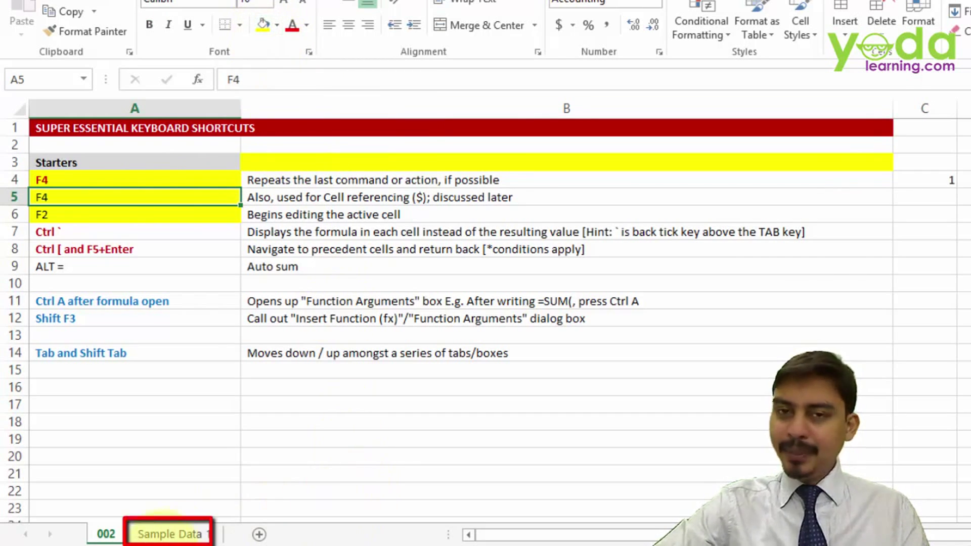
{"action": "left_click", "coordinate": [163, 538]}
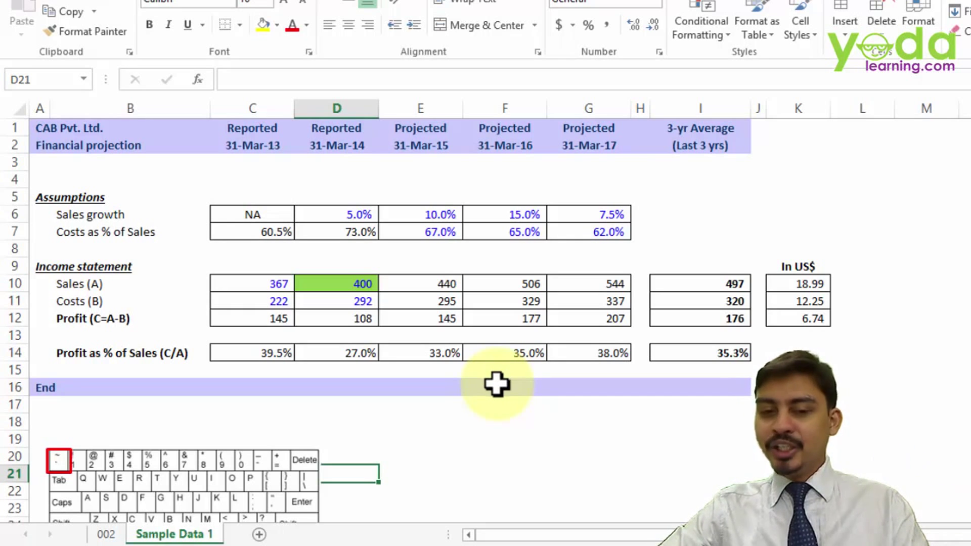
{"action": "double_click", "coordinate": [368, 289]}
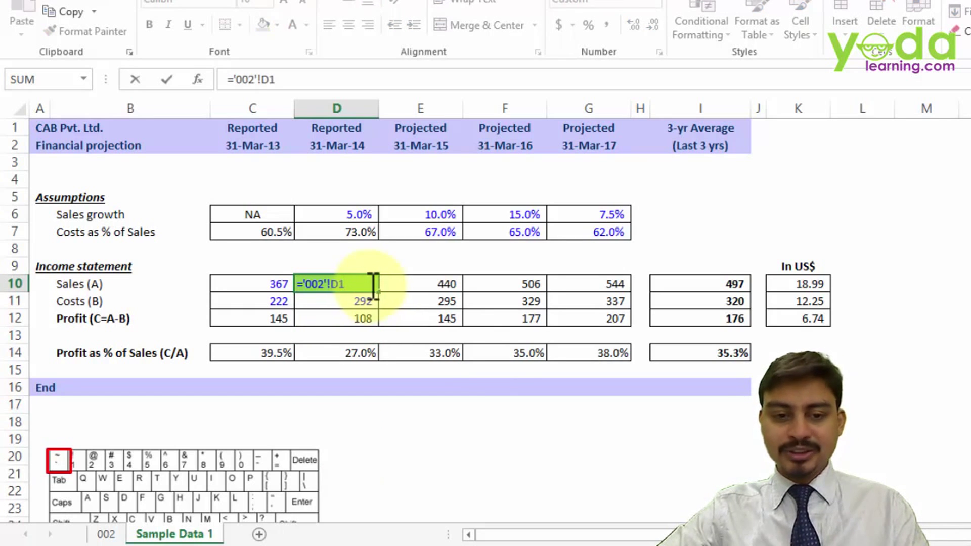
{"action": "key", "text": "Escape"}
{"action": "double_click", "coordinate": [425, 284]}
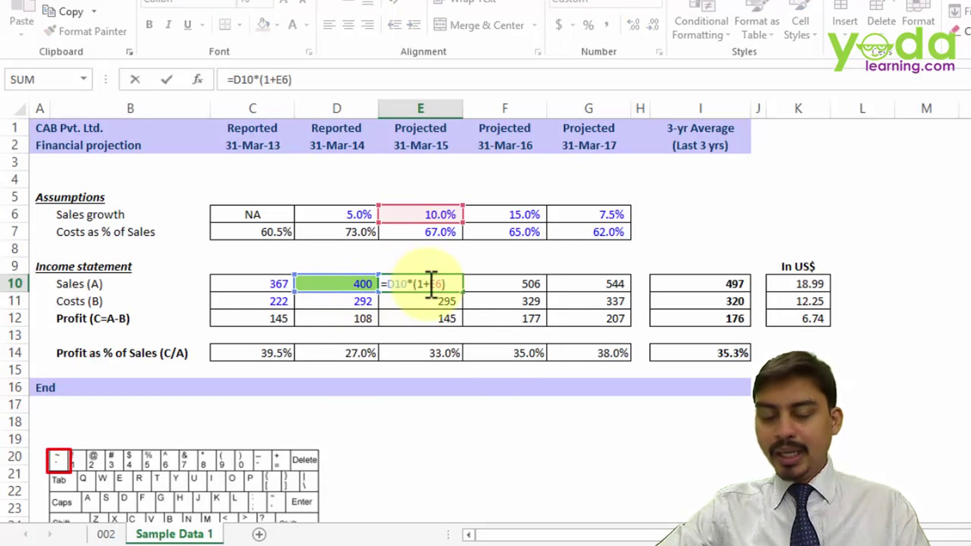
{"action": "key", "text": "Escape"}
{"action": "scroll", "coordinate": [401, 354], "scroll_direction": "down", "scroll_amount": 2}
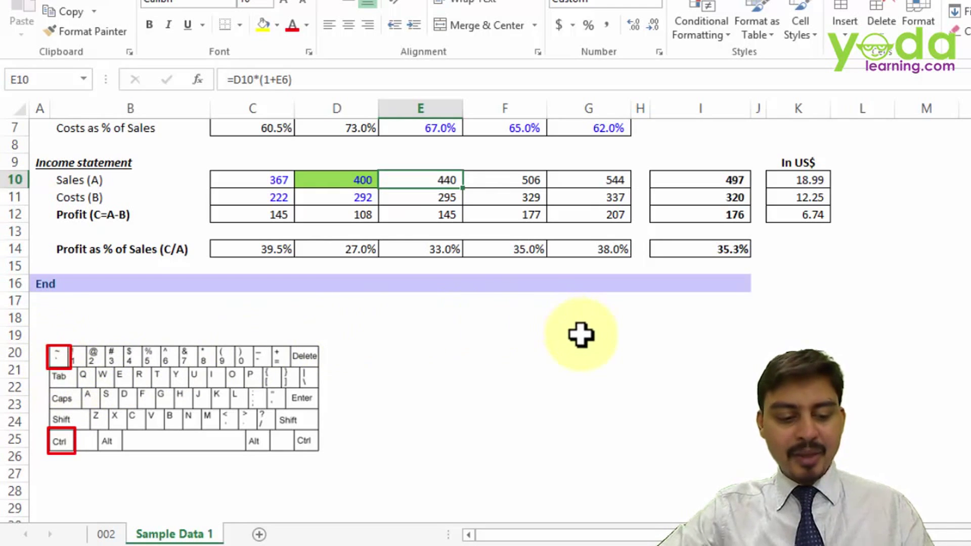
Step: Show formulas, read the C12–E12 profit formulas, then switch back to values
{"action": "key", "text": "ctrl+grave"}
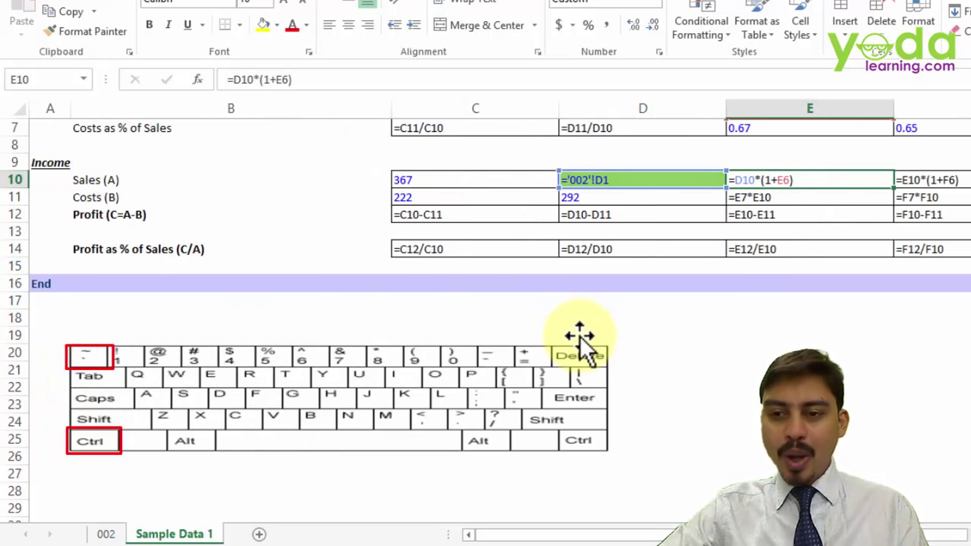
{"action": "scroll", "coordinate": [579, 336], "scroll_direction": "up", "scroll_amount": 2}
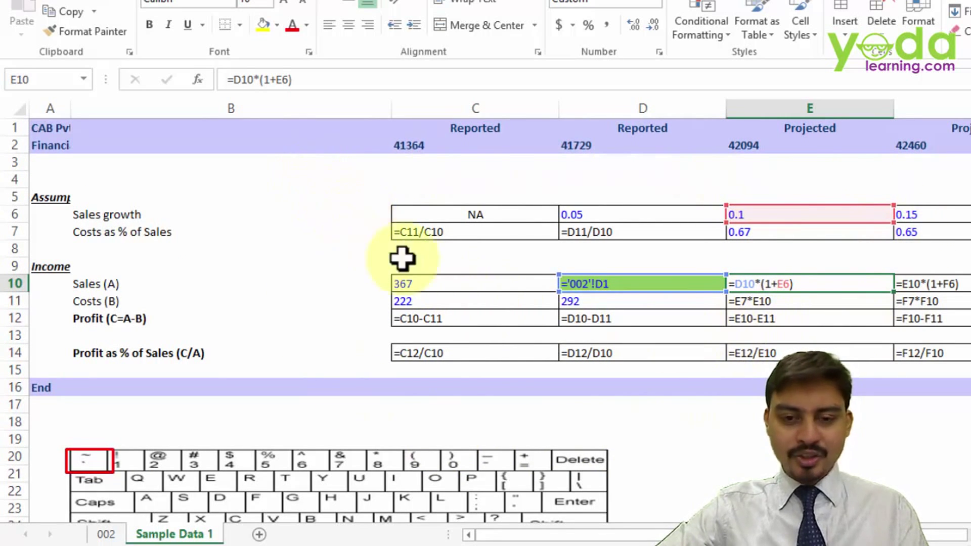
{"action": "left_click", "coordinate": [480, 316]}
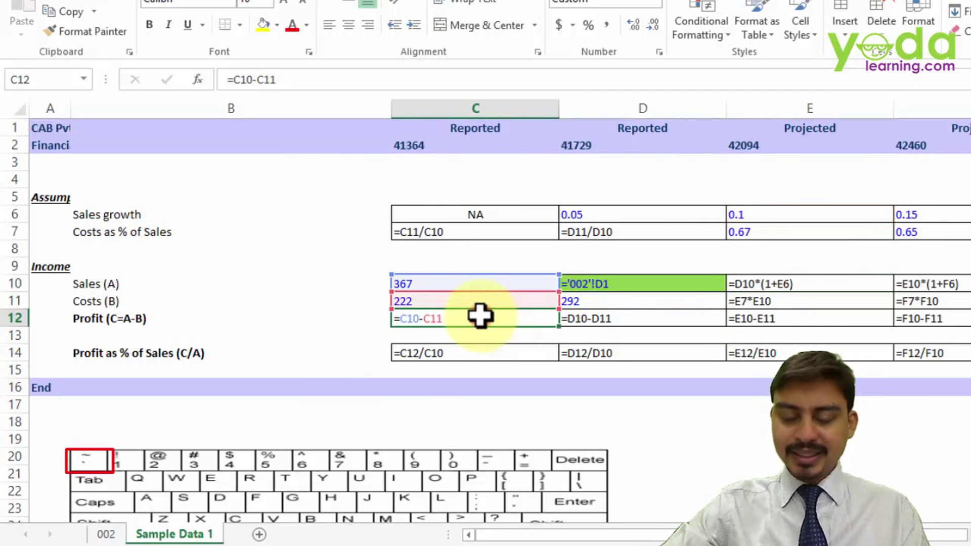
{"action": "key", "text": "Right"}
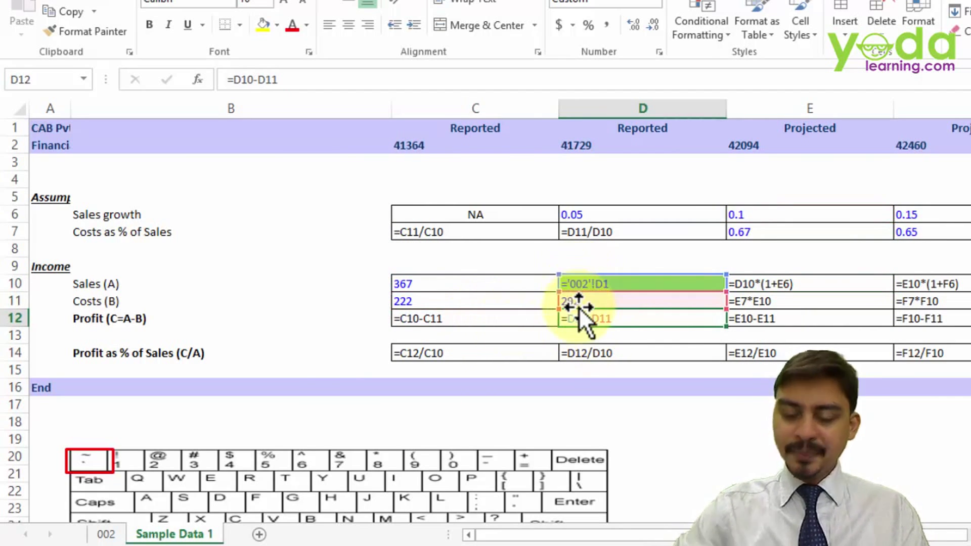
{"action": "key", "text": "Left"}
{"action": "key", "text": "Right"}
{"action": "key", "text": "Right"}
{"action": "key", "text": "Right"}
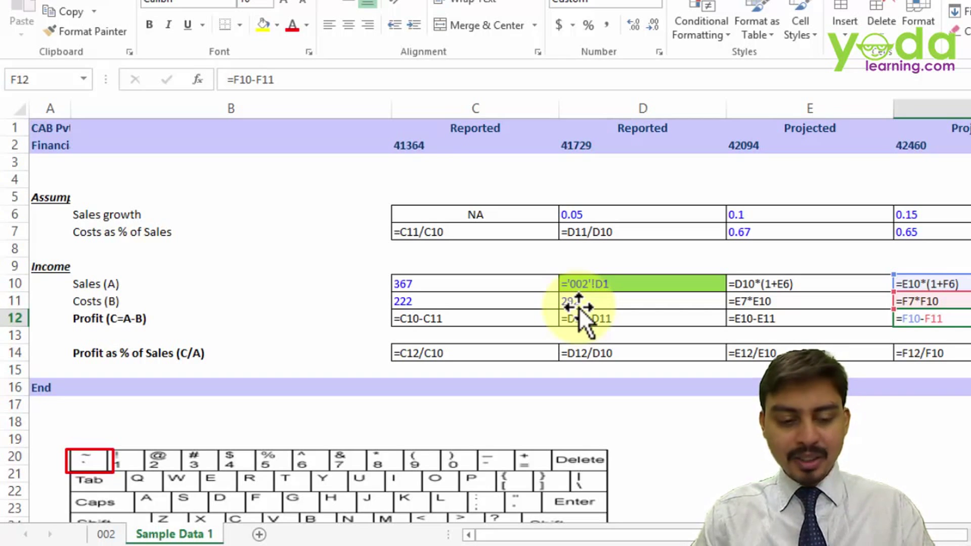
{"action": "key", "text": "ctrl+grave"}
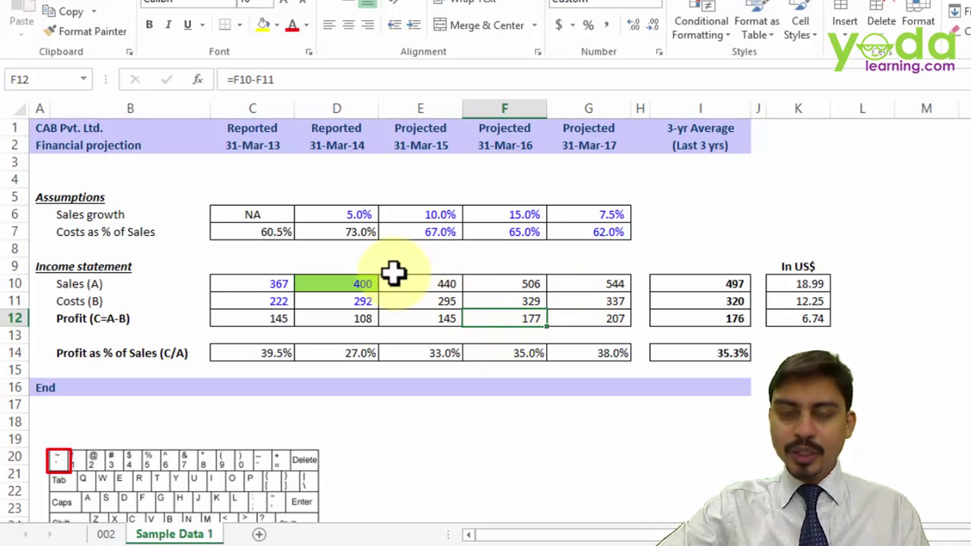
Step: Inspect D10's link formula and label cell D9 'Ctrl ['
{"action": "left_click", "coordinate": [357, 281]}
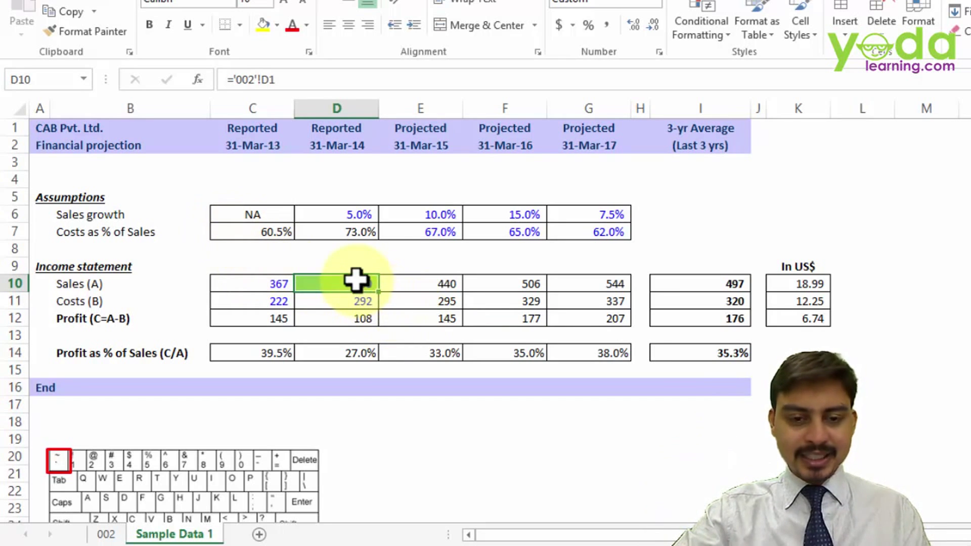
{"action": "double_click", "coordinate": [360, 282]}
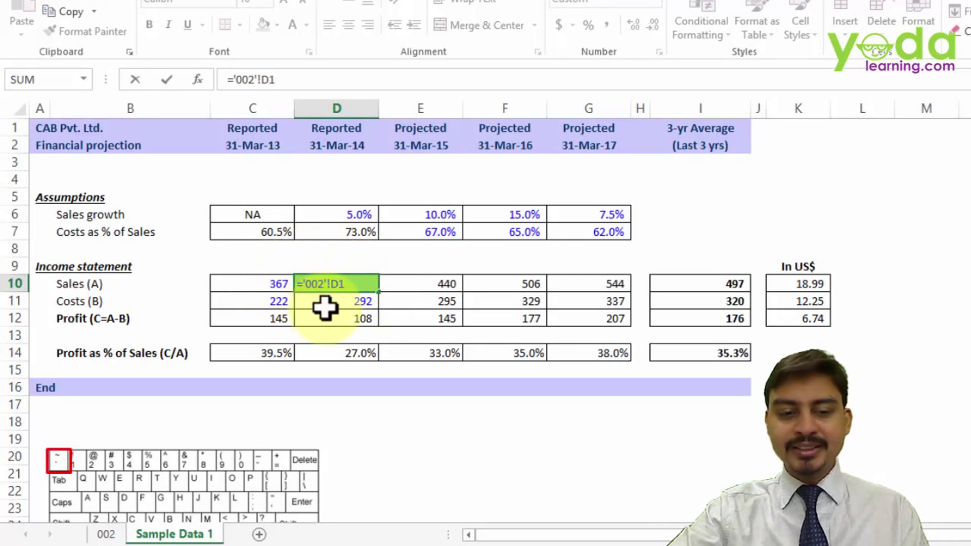
{"action": "left_click", "coordinate": [347, 282]}
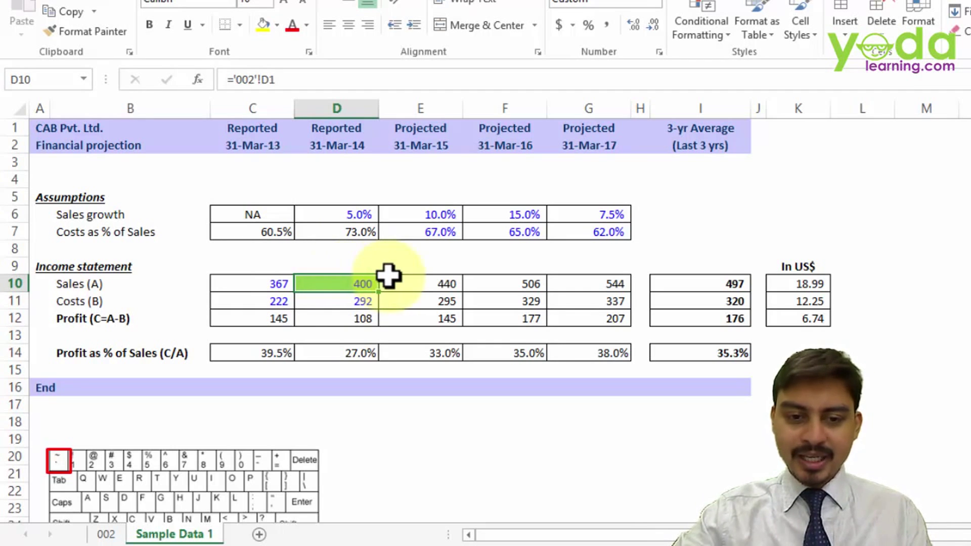
{"action": "left_click", "coordinate": [354, 263]}
{"action": "type", "text": "Ctrl"}
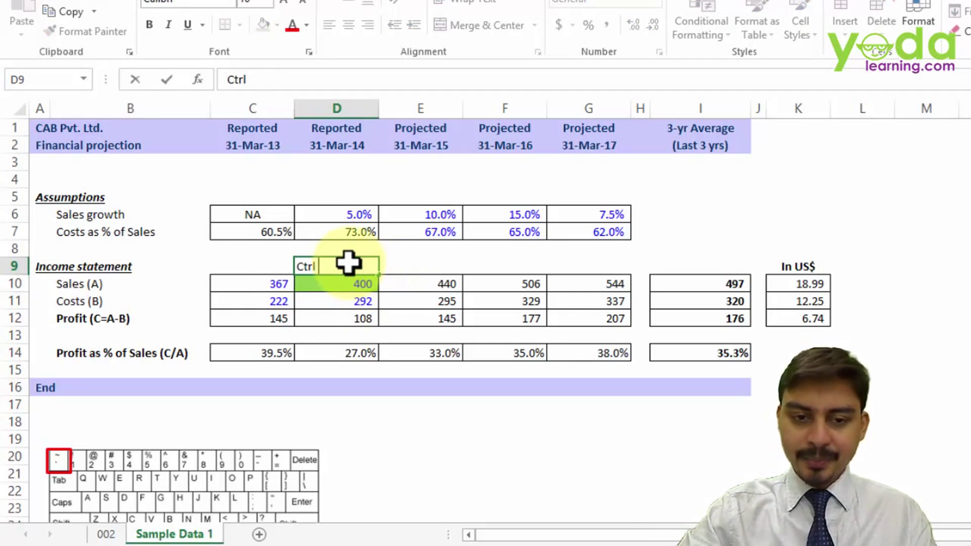
{"action": "type", "text": " ["}
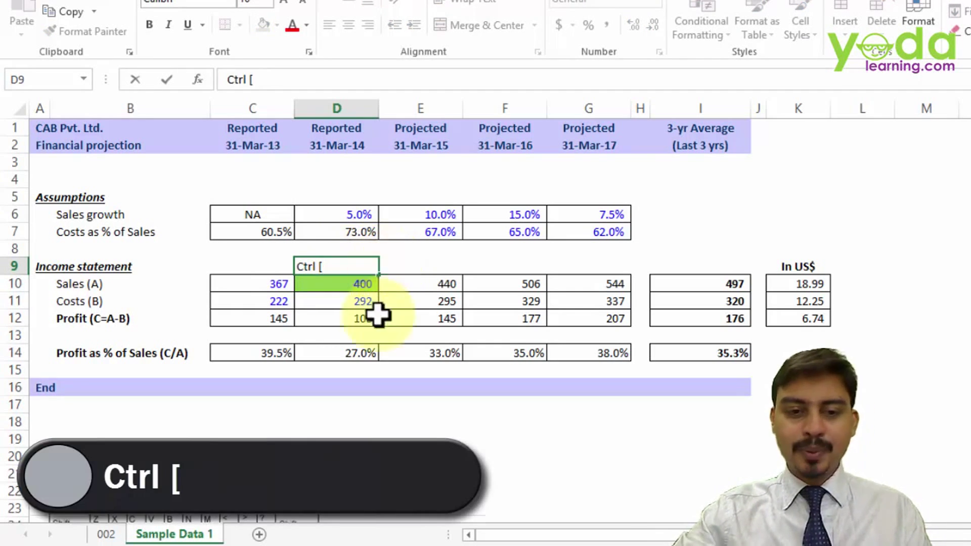
{"action": "left_click", "coordinate": [378, 317]}
Step: Trace D10 to its source on sheet 002 with Ctrl+[, then return via F5
{"action": "left_click", "coordinate": [355, 282]}
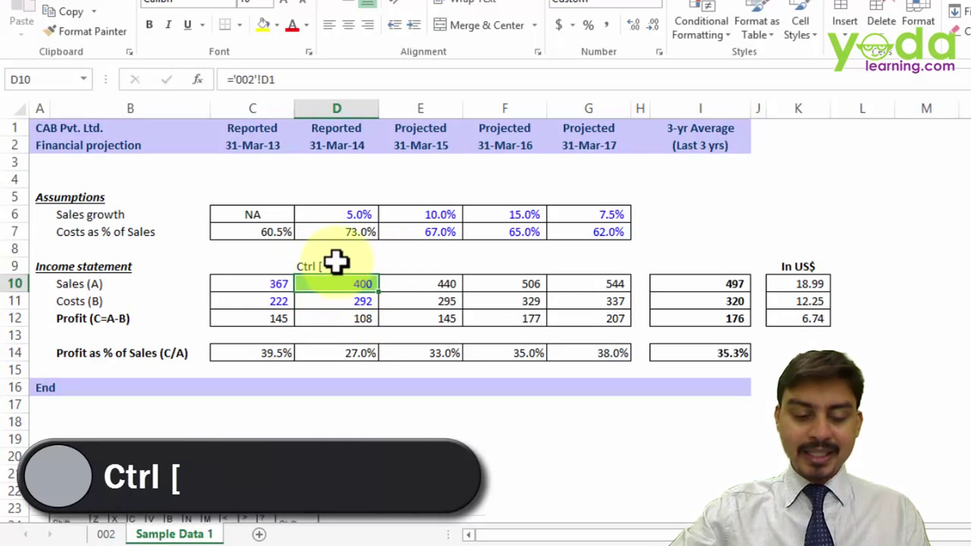
{"action": "key", "text": "ctrl+bracketleft"}
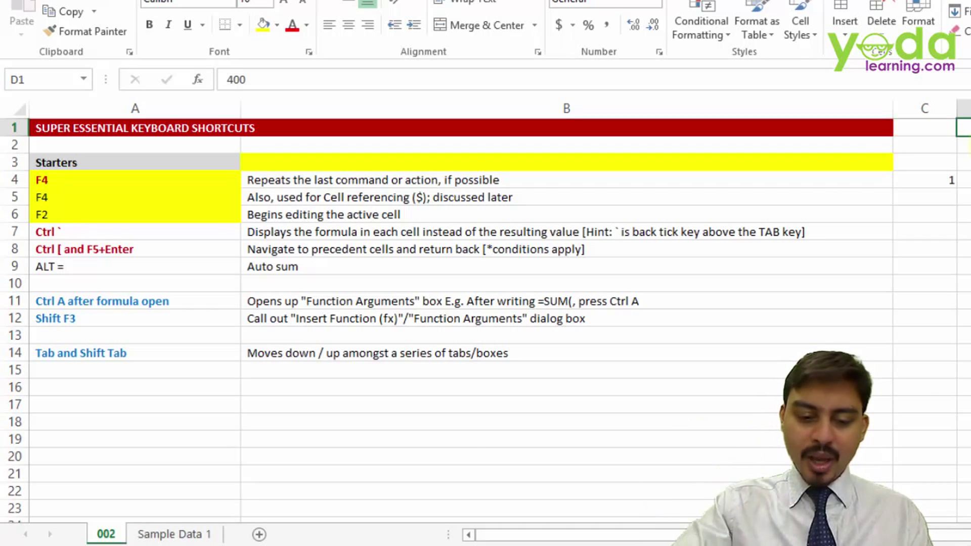
{"action": "key", "text": "F5"}
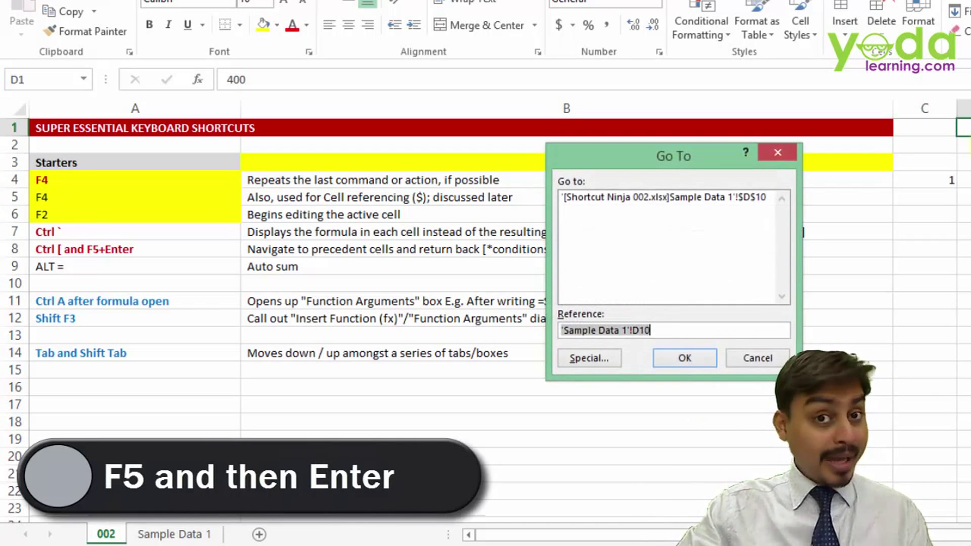
{"action": "key", "text": "Return"}
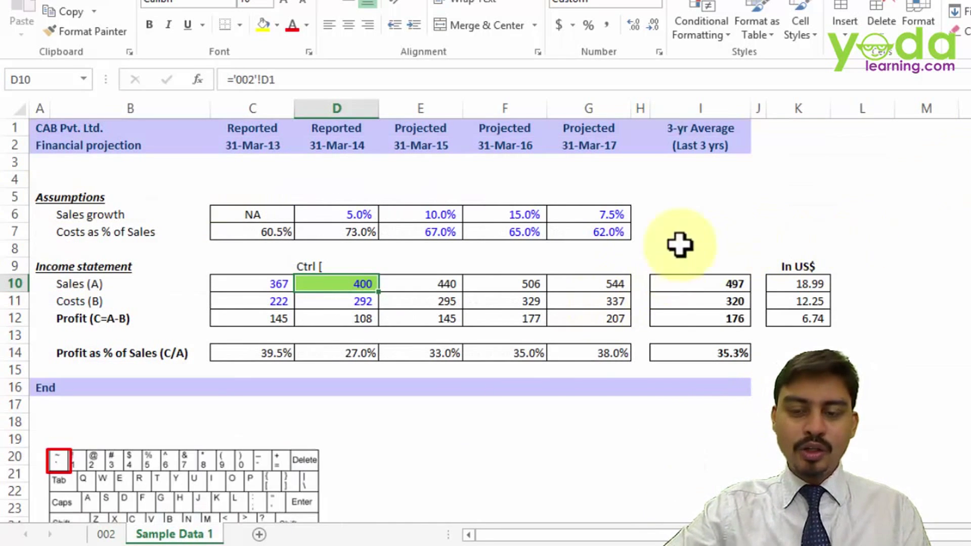
Step: Link cell I4 to ='002'!A8
{"action": "left_click", "coordinate": [689, 187]}
{"action": "type", "text": "="}
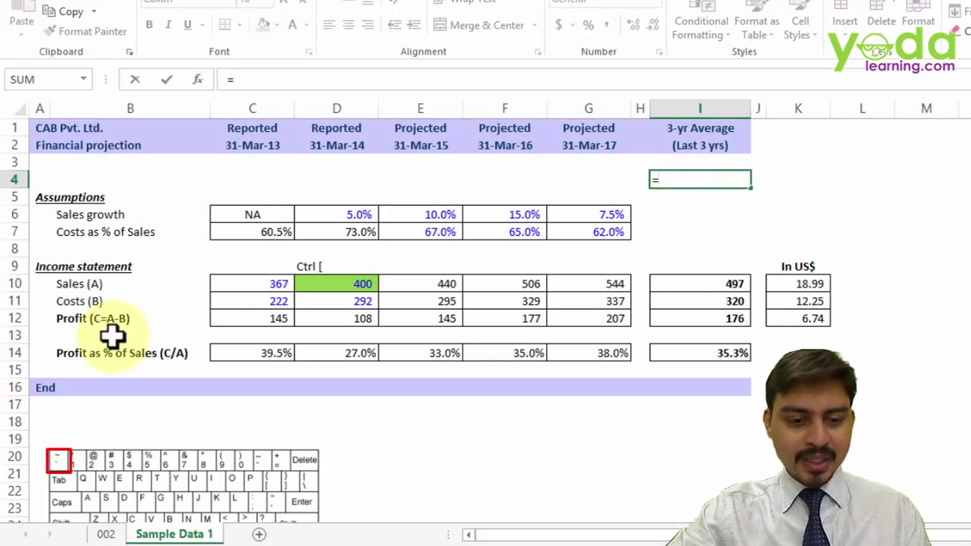
{"action": "left_click", "coordinate": [106, 535]}
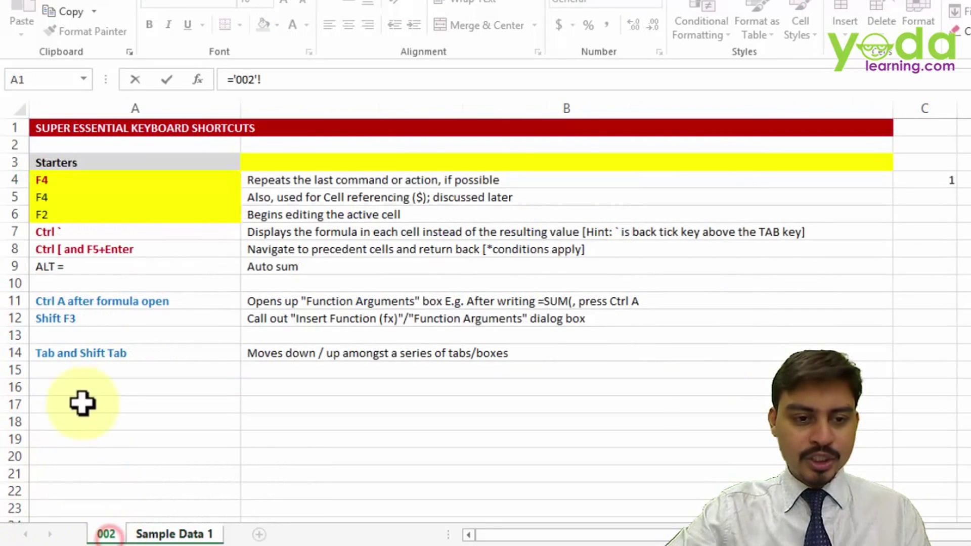
{"action": "left_click", "coordinate": [50, 250]}
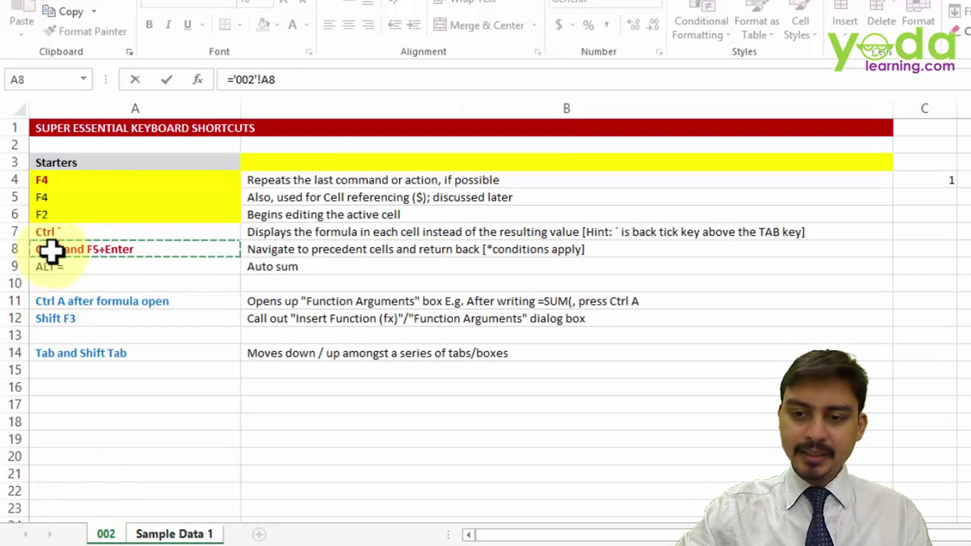
{"action": "key", "text": "Return"}
Step: Trace I4 to A8 on sheet 002, return via F5, then show sheet 002
{"action": "double_click", "coordinate": [703, 181]}
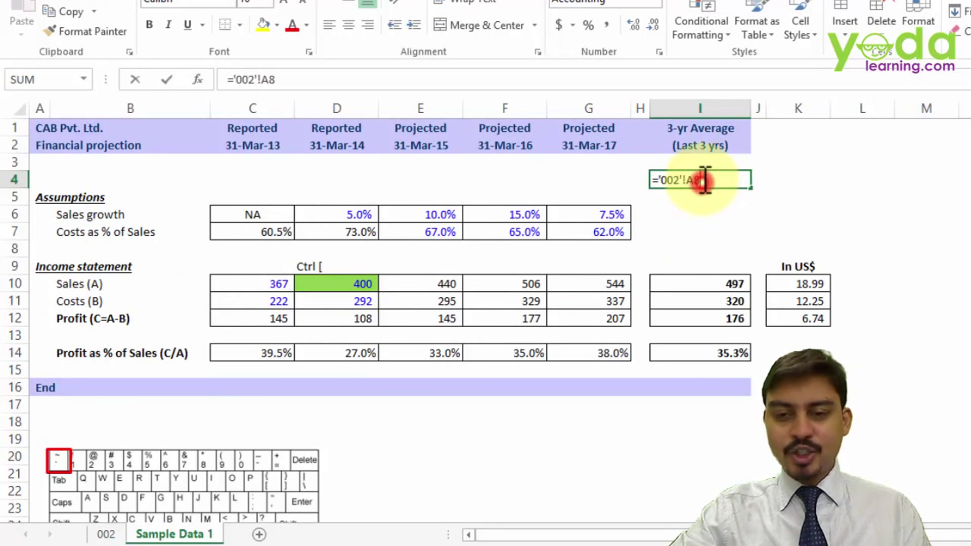
{"action": "key", "text": "Escape"}
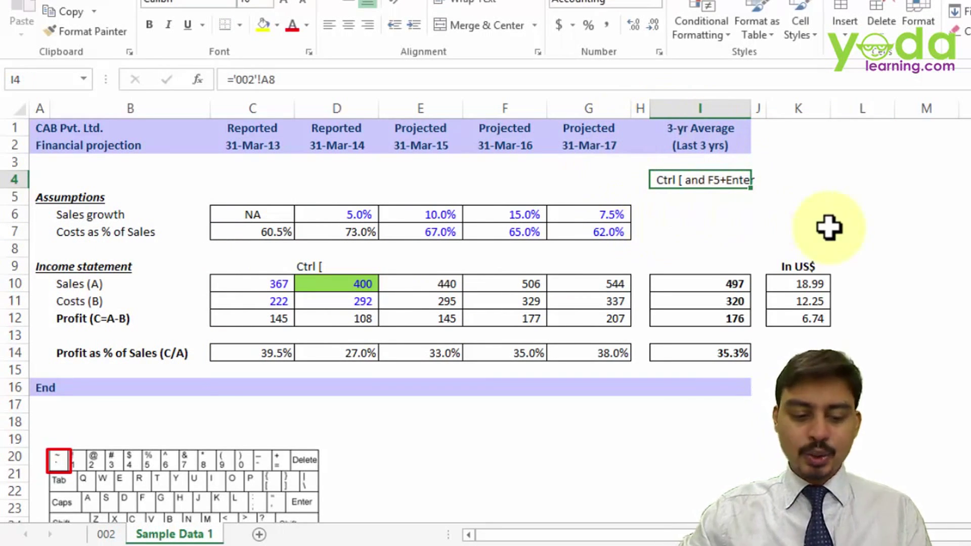
{"action": "key", "text": "ctrl+bracketleft"}
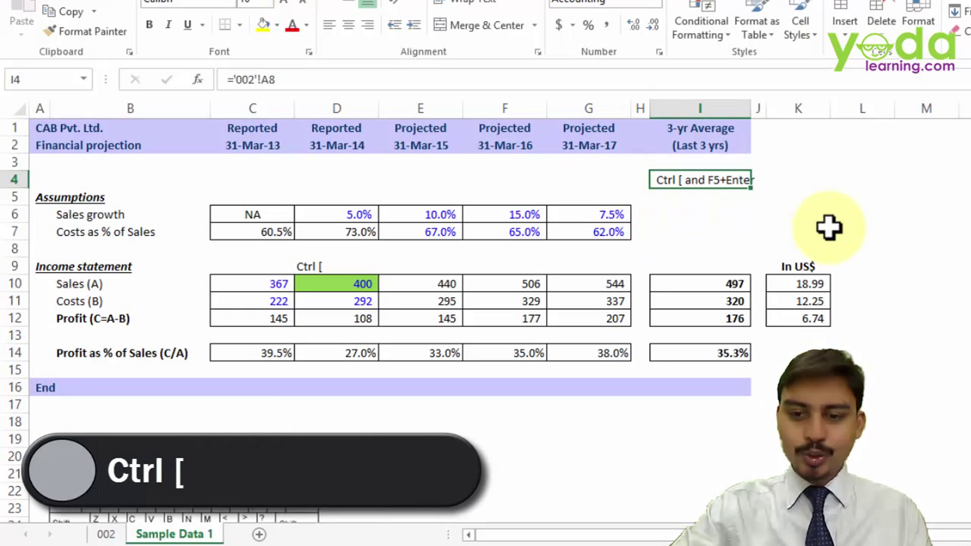
{"action": "key", "text": "ctrl+bracketleft"}
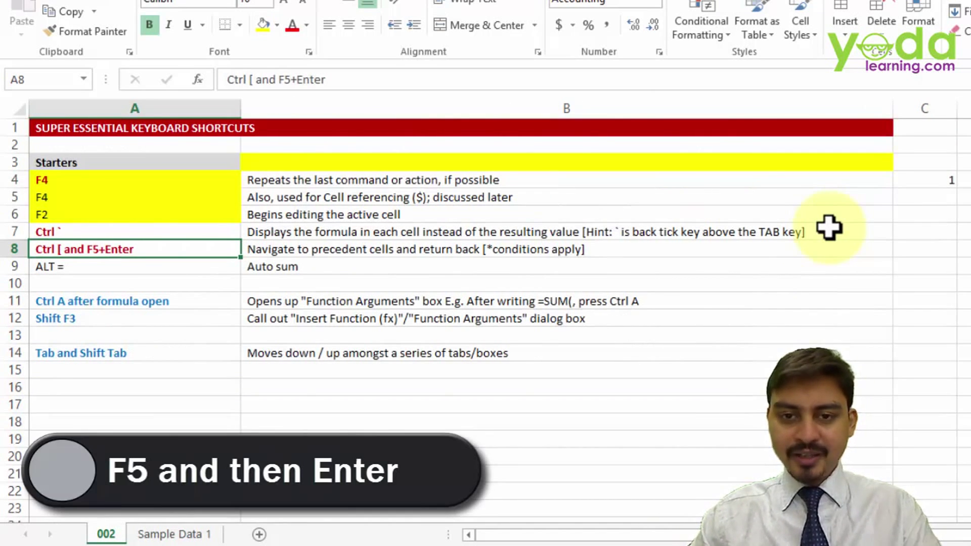
{"action": "key", "text": "F5"}
{"action": "key", "text": "Return"}
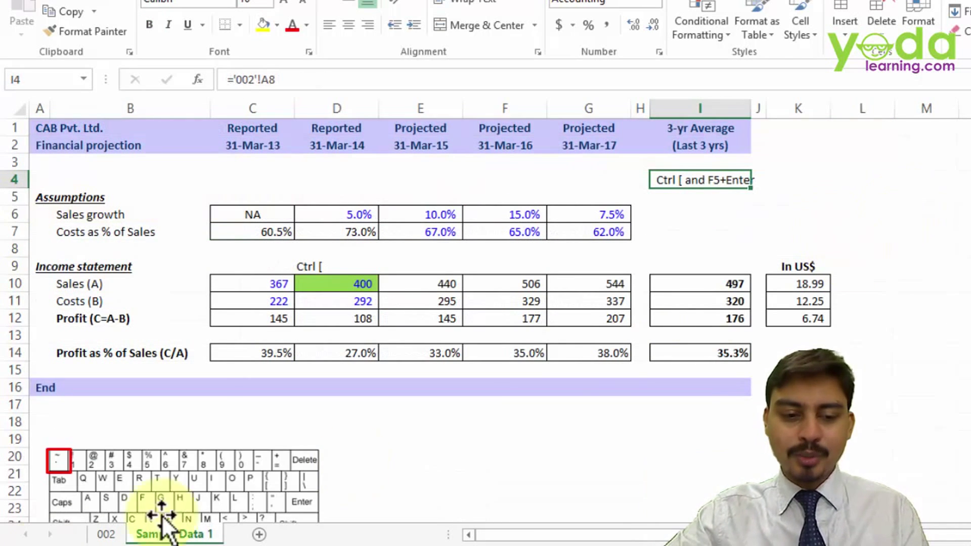
{"action": "left_click", "coordinate": [105, 534]}
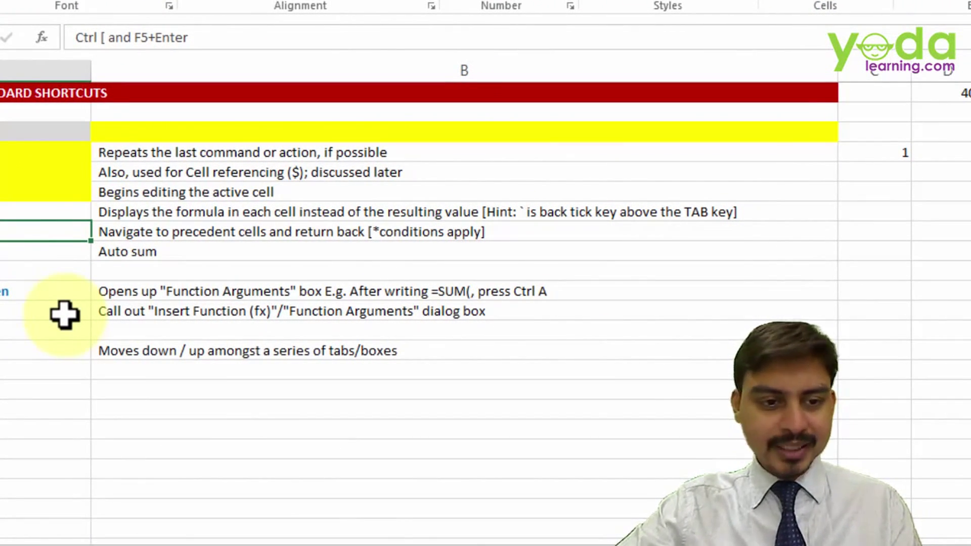
Step: Enter 43, 545, 45, 45 and 45 down column C from C4
{"action": "key", "text": "Down"}
{"action": "left_click", "coordinate": [892, 154]}
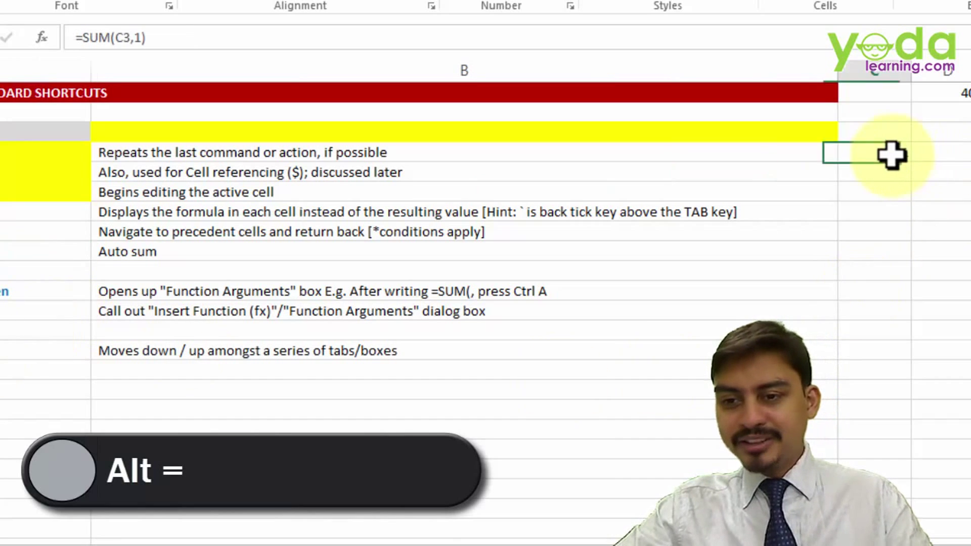
{"action": "type", "text": "43"}
{"action": "left_click", "coordinate": [878, 176]}
{"action": "type", "text": "545"}
{"action": "left_click", "coordinate": [895, 231]}
{"action": "type", "text": "45"}
{"action": "left_click", "coordinate": [880, 190]}
{"action": "type", "text": "45"}
{"action": "left_click", "coordinate": [882, 210]}
{"action": "type", "text": "45"}
Step: AutoSum C4:C8 in the Auto sum row with Alt+=, giving 723
{"action": "left_click", "coordinate": [889, 253]}
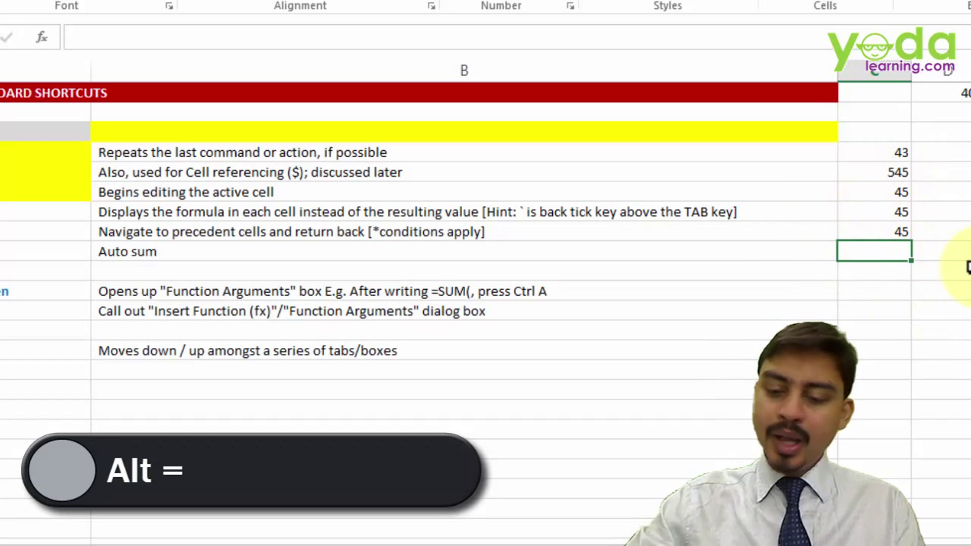
{"action": "key", "text": "alt+equal"}
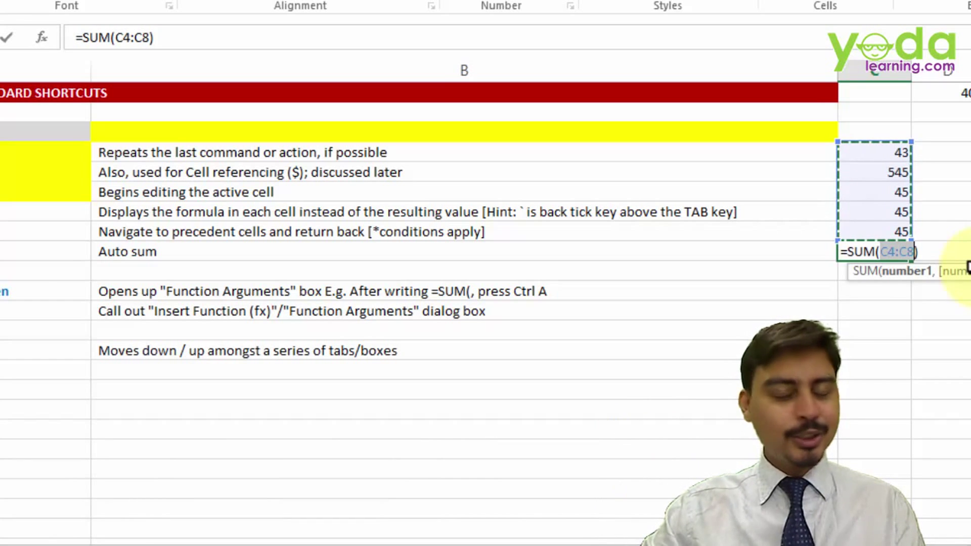
{"action": "key", "text": "Return"}
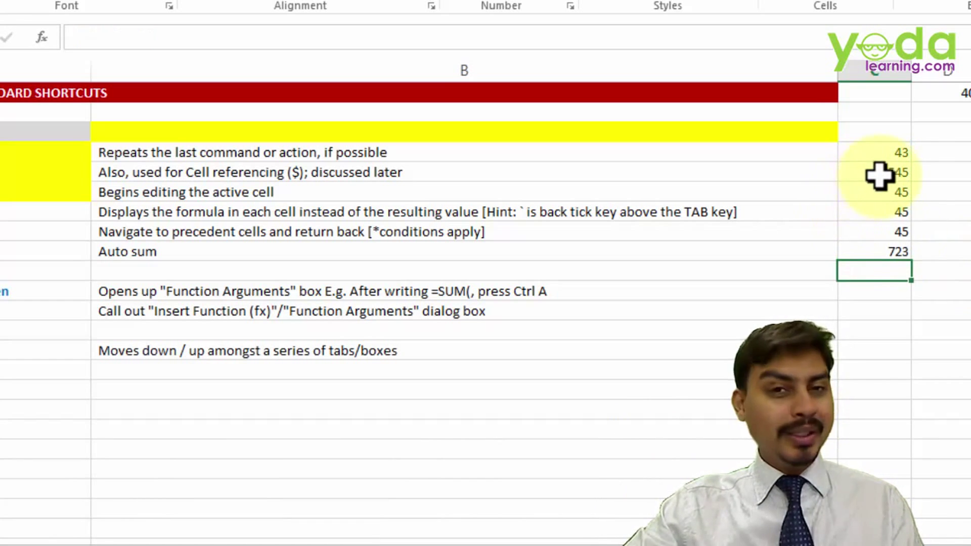
Step: Clear C4:C9 and enter the new values 43, 43 and 34 in column C
{"action": "mouse_move", "coordinate": [882, 151]}
{"action": "left_mouse_down"}
{"action": "mouse_move", "coordinate": [893, 243]}
{"action": "mouse_move", "coordinate": [908, 252]}
{"action": "left_mouse_up"}
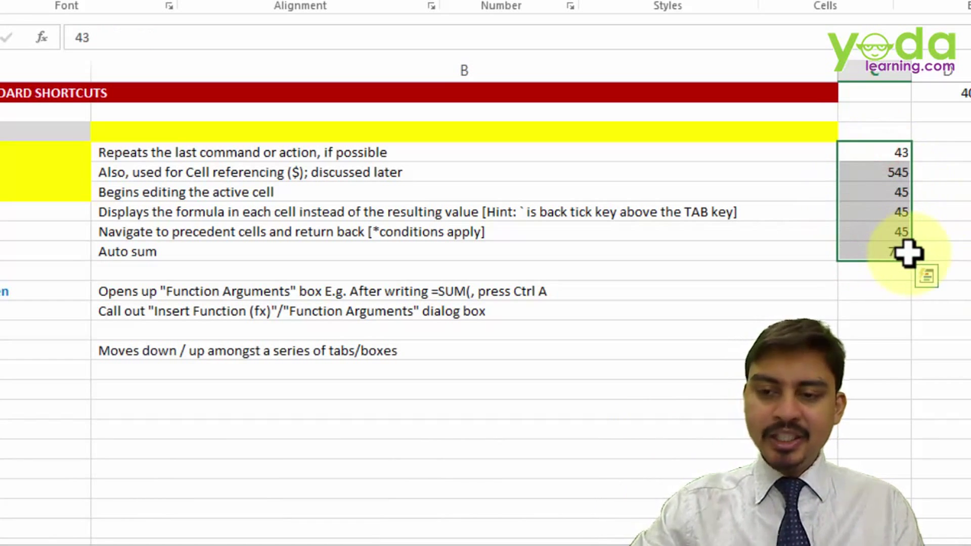
{"action": "key", "text": "Delete"}
{"action": "left_click", "coordinate": [889, 176]}
{"action": "type", "text": "43"}
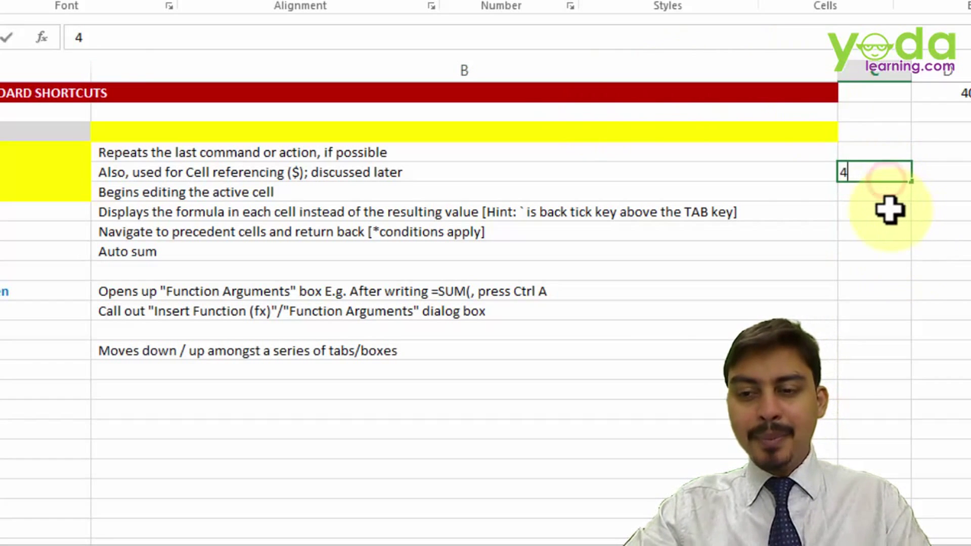
{"action": "left_click", "coordinate": [891, 233]}
{"action": "type", "text": "43"}
{"action": "left_click", "coordinate": [893, 216]}
{"action": "type", "text": "34"}
{"action": "left_click", "coordinate": [893, 268]}
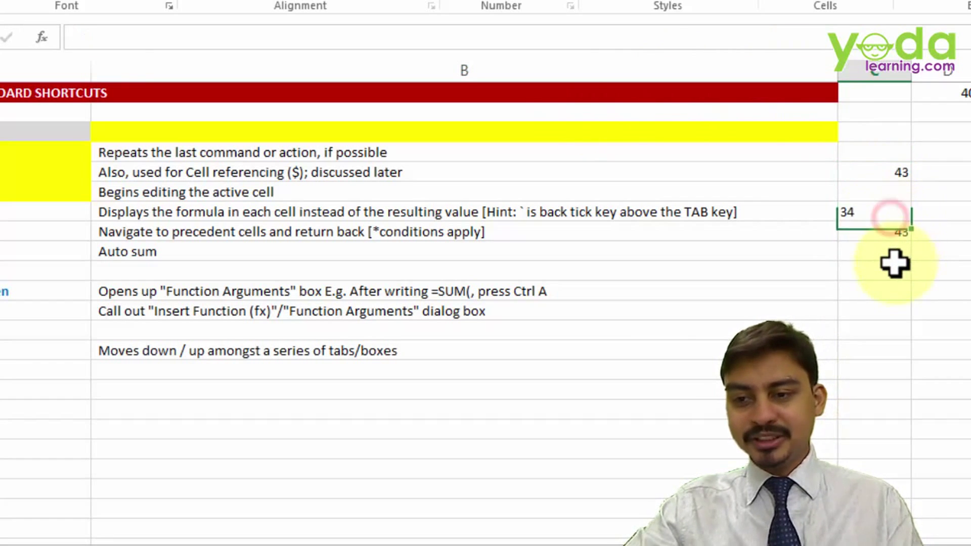
Step: AutoSum the Auto sum row over C5:C8 using Shift+Ctrl+Down, giving 120
{"action": "left_click", "coordinate": [888, 250]}
{"action": "key", "text": "alt+equal"}
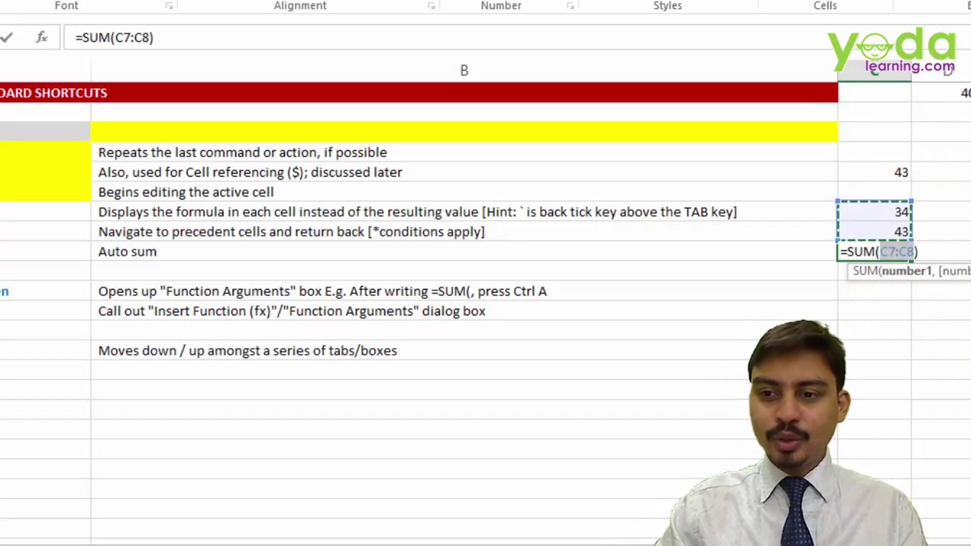
{"action": "key", "text": "Up"}
{"action": "key", "text": "Up"}
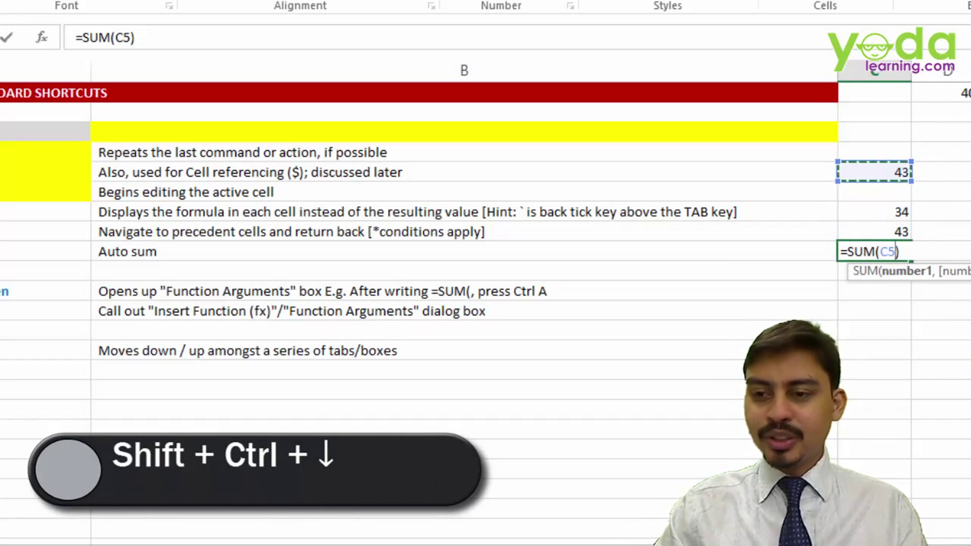
{"action": "key", "text": "ctrl+shift+Down"}
{"action": "key", "text": "ctrl+shift+Down"}
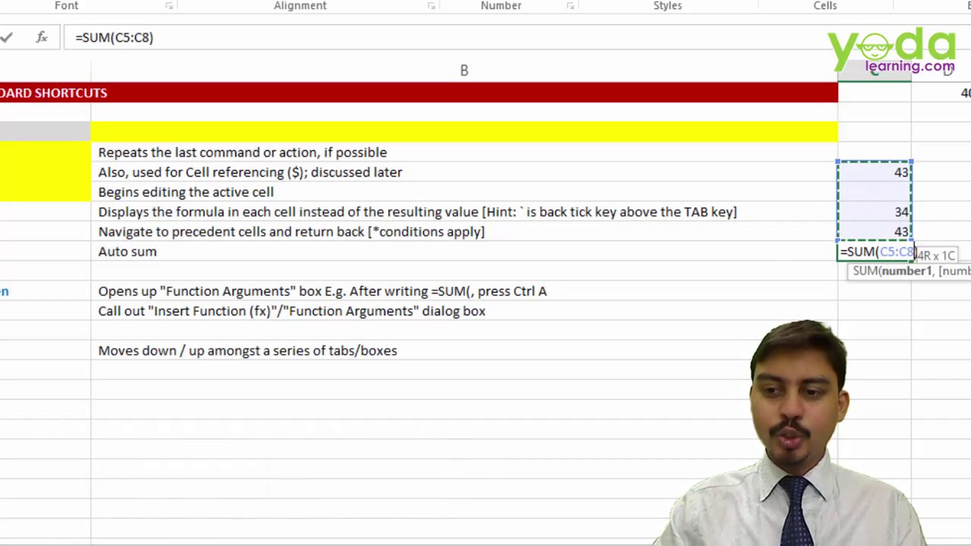
{"action": "key", "text": "Return"}
Step: In B16, accept VLOOKUP from autocomplete, then discard the entry
{"action": "key", "text": "Left"}
{"action": "key", "text": "Down"}
{"action": "key", "text": "Down"}
{"action": "key", "text": "Down"}
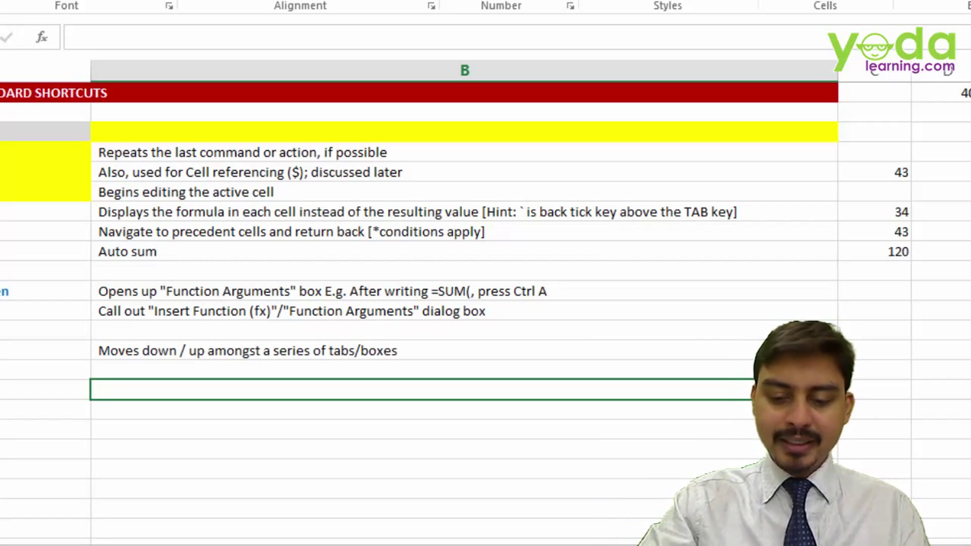
{"action": "type", "text": "=vl"}
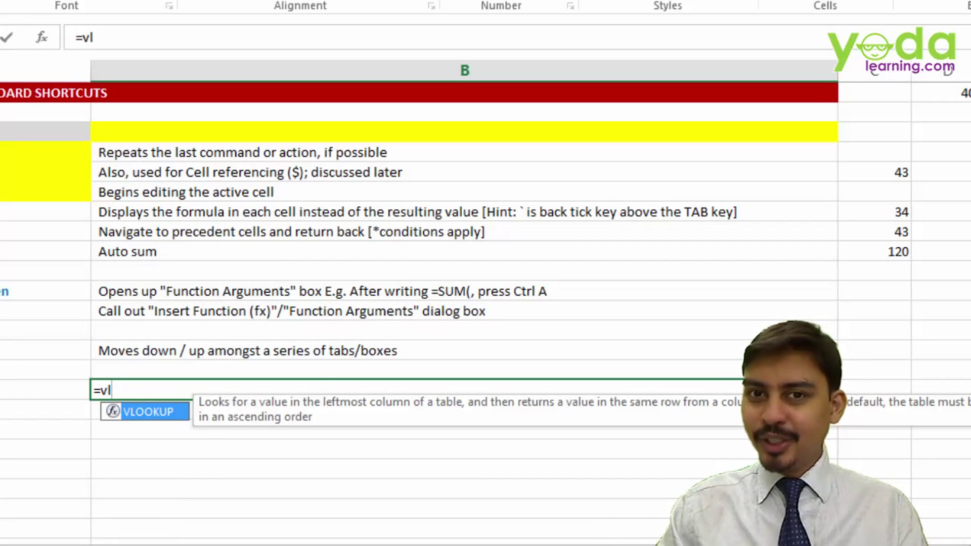
{"action": "key", "text": "Tab"}
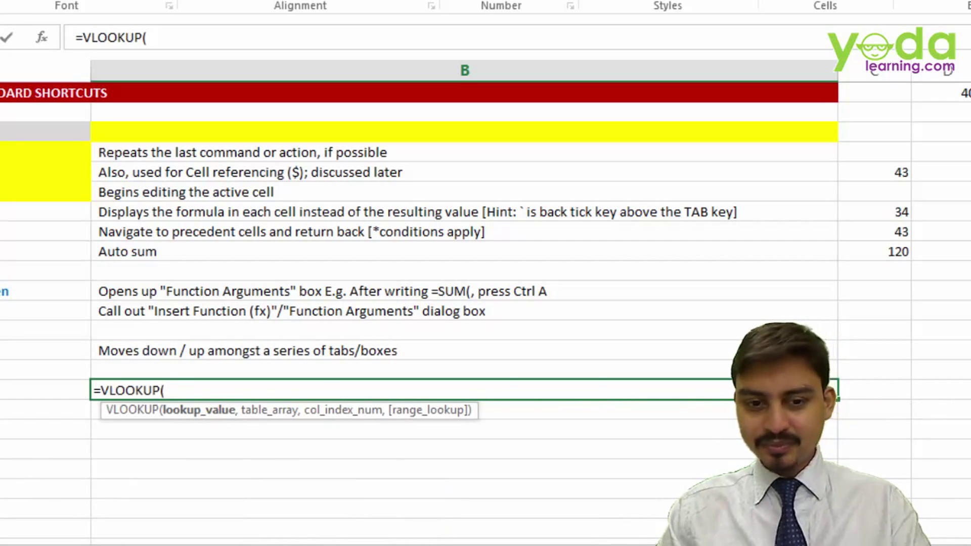
{"action": "key", "text": "Escape"}
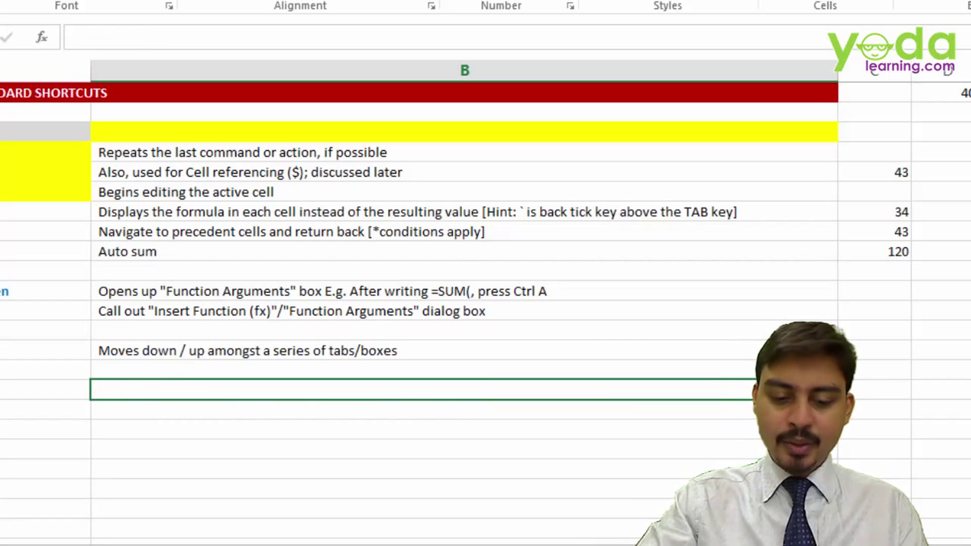
Step: Type =sum and accept SUMIFS from the function suggestions
{"action": "type", "text": "=sum"}
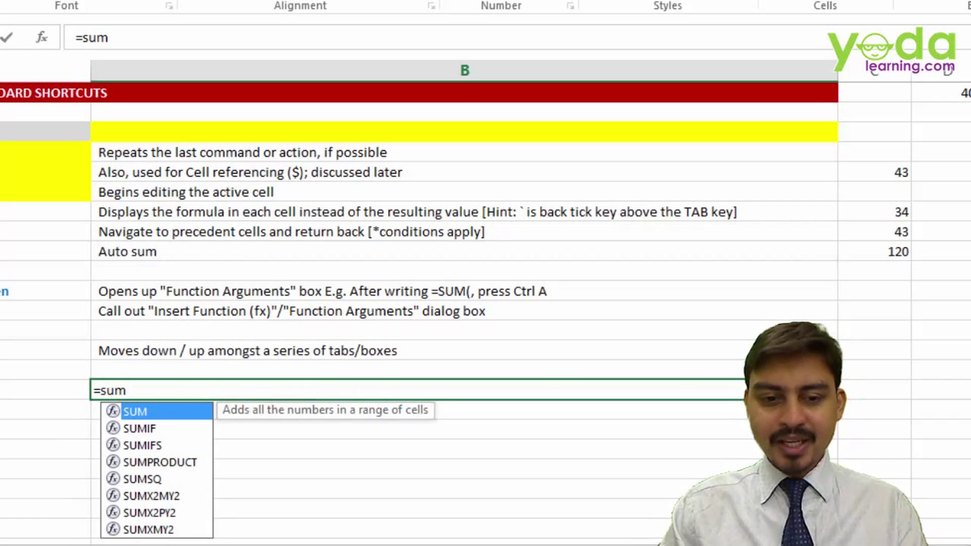
{"action": "key", "text": "Down"}
{"action": "key", "text": "Down"}
{"action": "key", "text": "Down"}
{"action": "key", "text": "Up"}
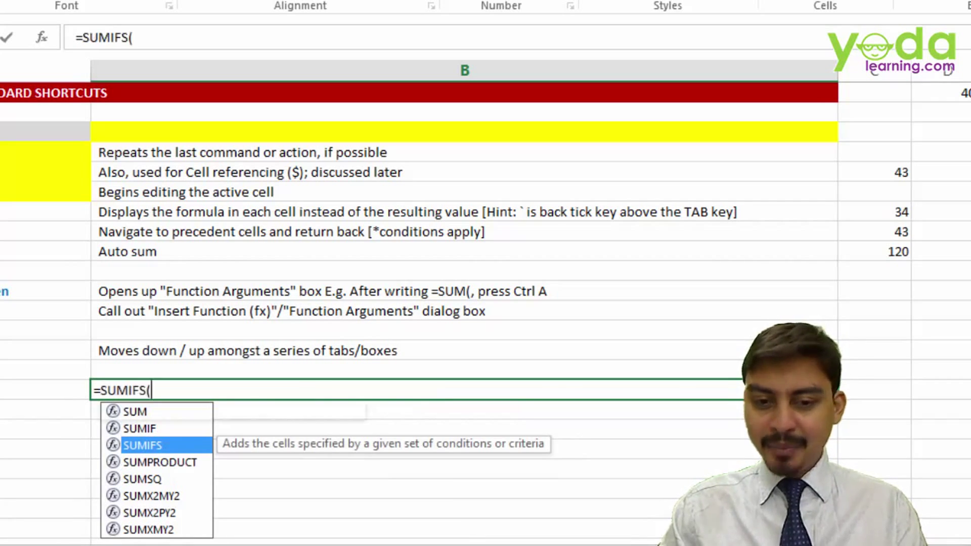
{"action": "key", "text": "Tab"}
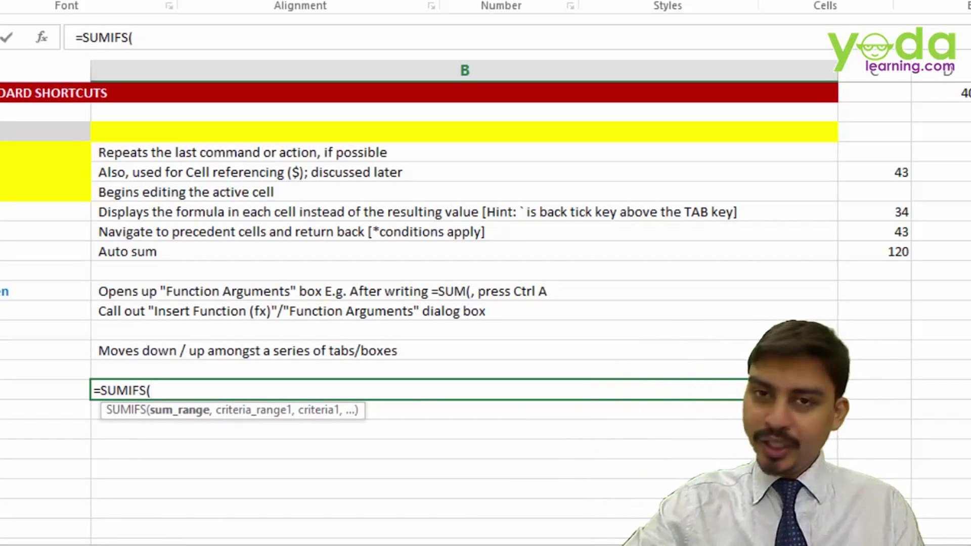
Step: Open and cancel the SUMIFS argument form via fx, then restart =SUMIFS( from autocomplete
{"action": "left_click", "coordinate": [42, 37]}
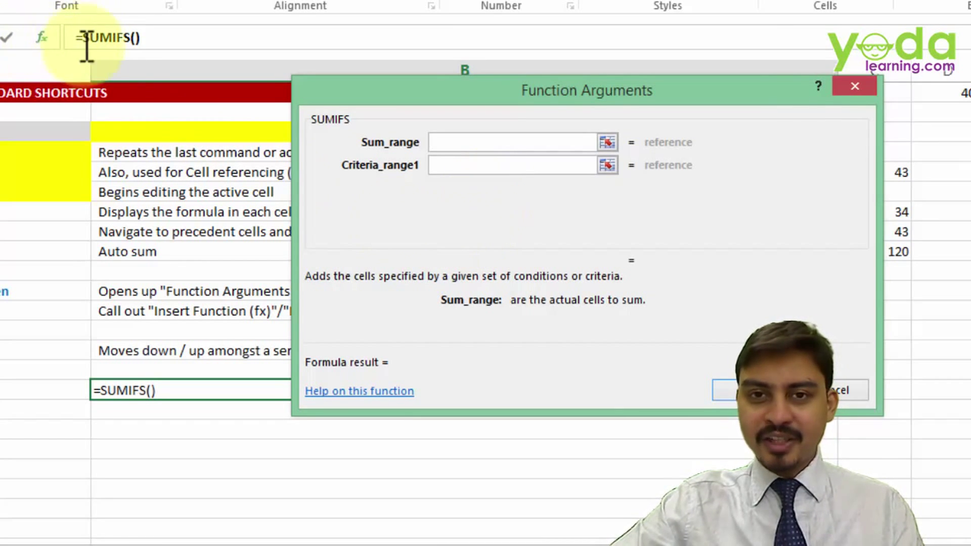
{"action": "key", "text": "Escape"}
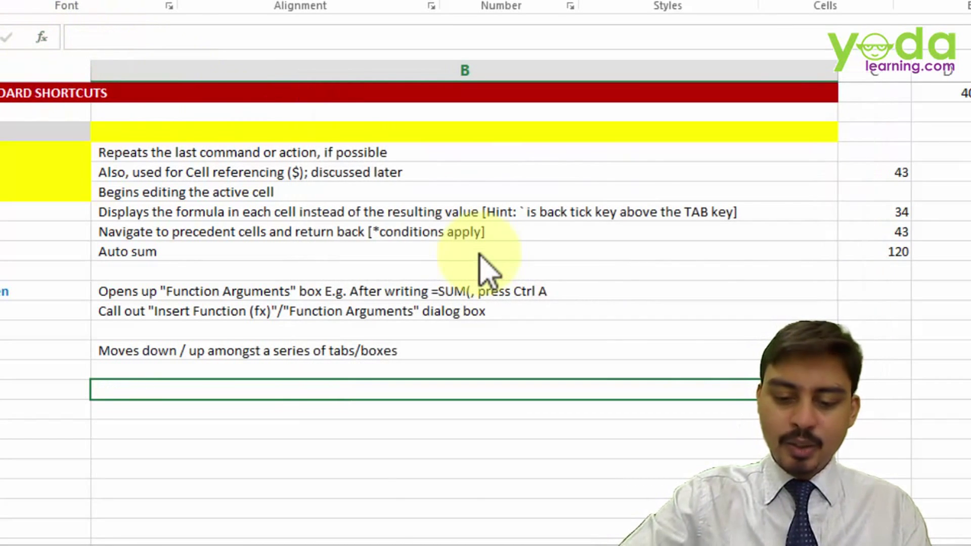
{"action": "type", "text": "=sumi"}
{"action": "key", "text": "Down"}
{"action": "key", "text": "Tab"}
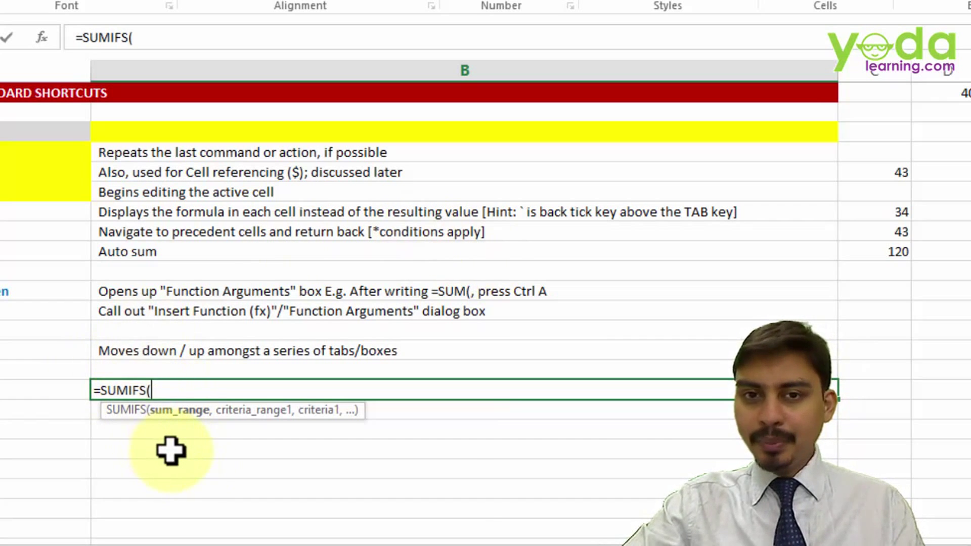
Step: Open SUMIFS Function Arguments with Ctrl+A and step through Sum_range to Criteria_range2
{"action": "key", "text": "ctrl+a"}
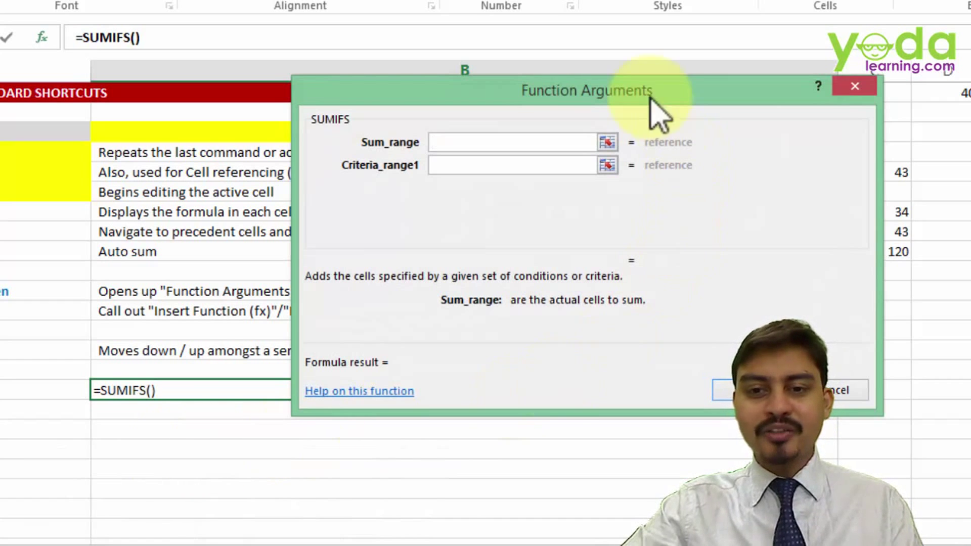
{"action": "left_click", "coordinate": [450, 142]}
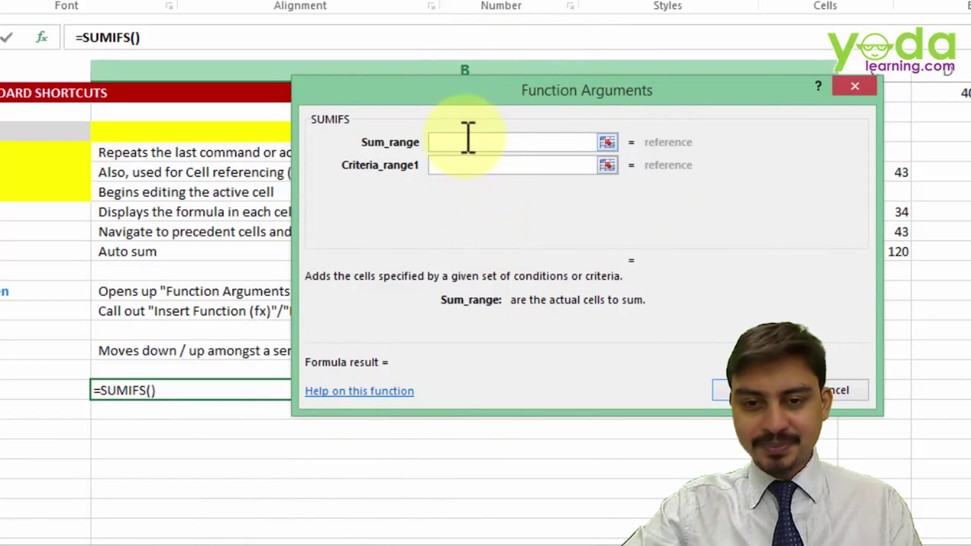
{"action": "key", "text": "Tab"}
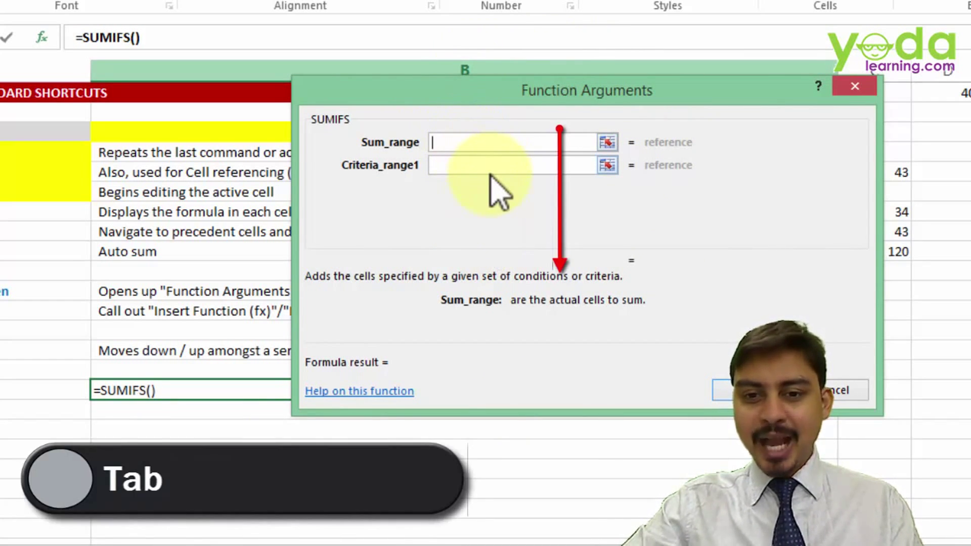
{"action": "key", "text": "Tab"}
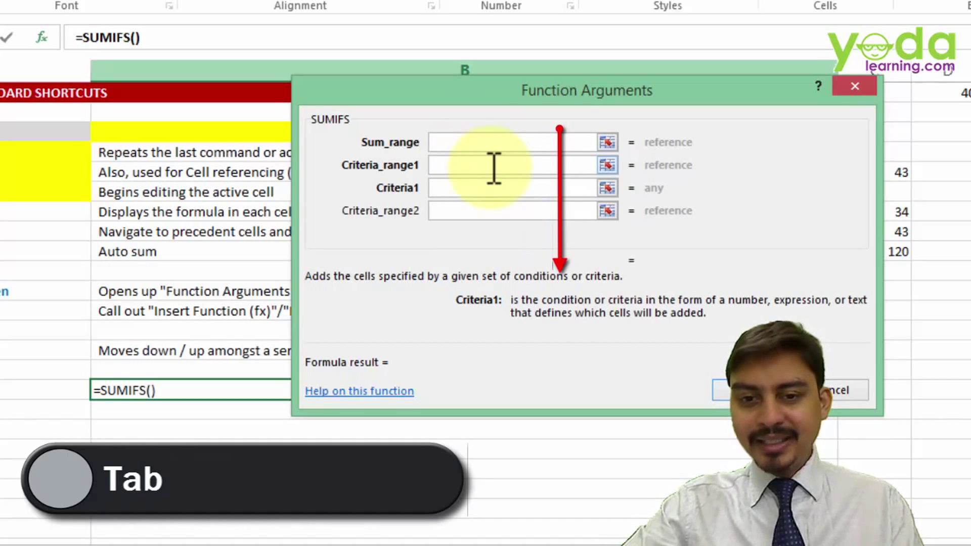
{"action": "key", "text": "Tab"}
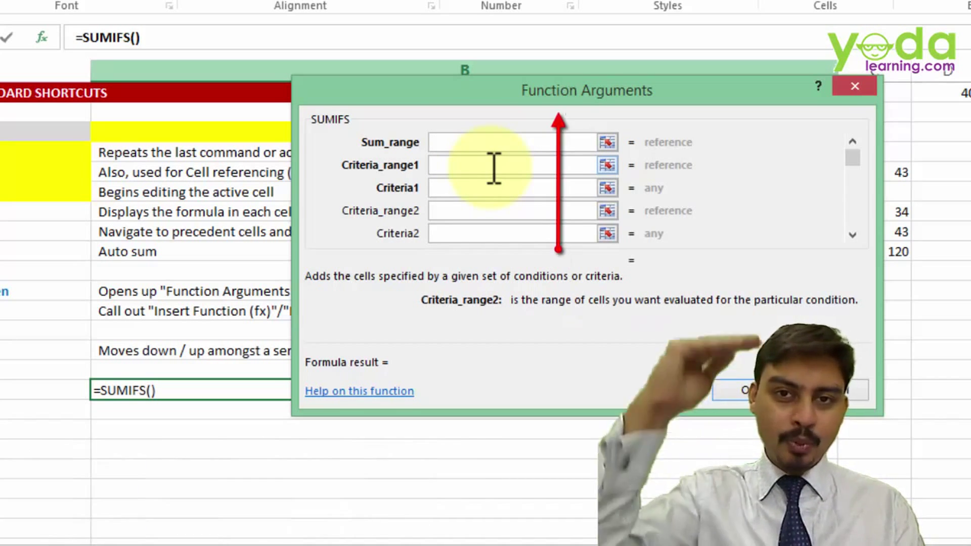
{"action": "key", "text": "shift+Tab"}
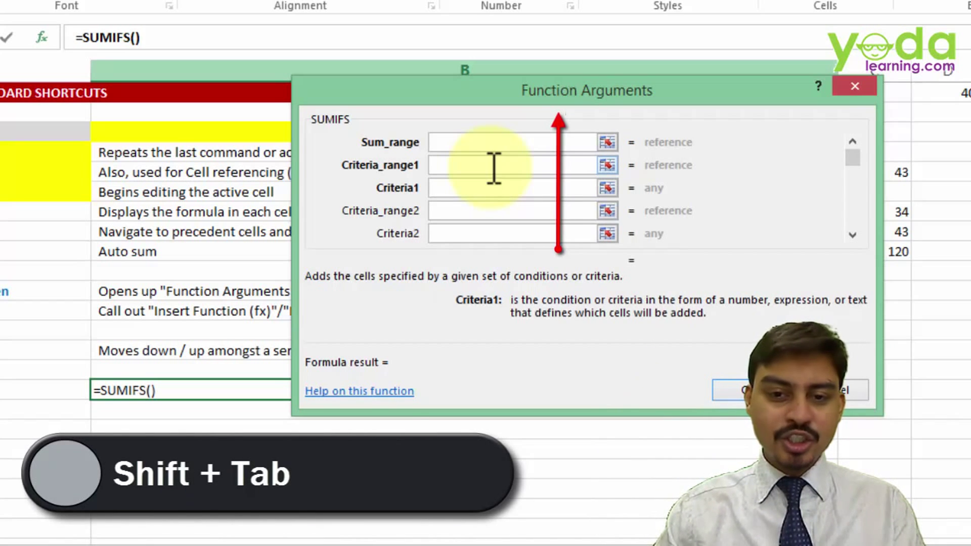
{"action": "key", "text": "shift+Tab"}
{"action": "key", "text": "shift+Tab"}
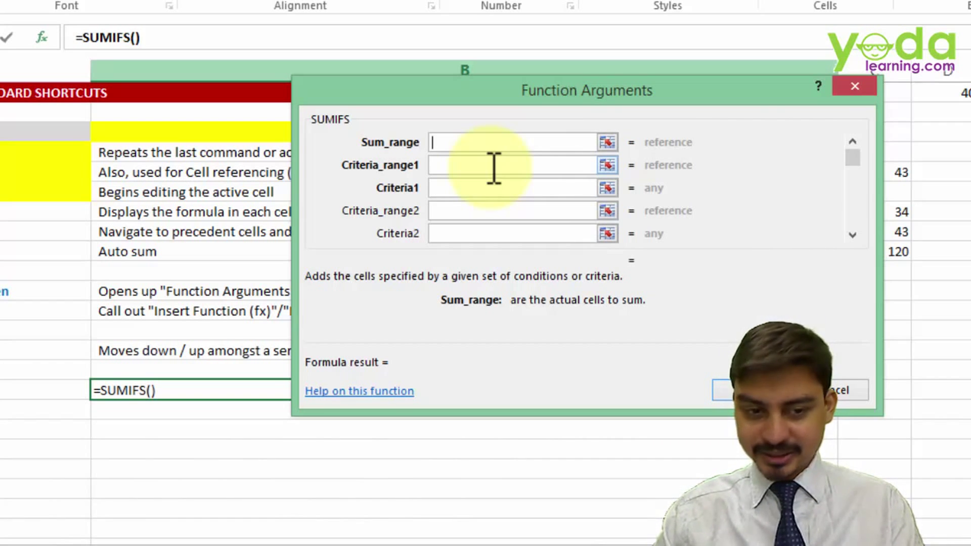
Step: Cancel SUMIFS and enter =SUM(1,2,5,5,5) in the empty cell
{"action": "key", "text": "Escape"}
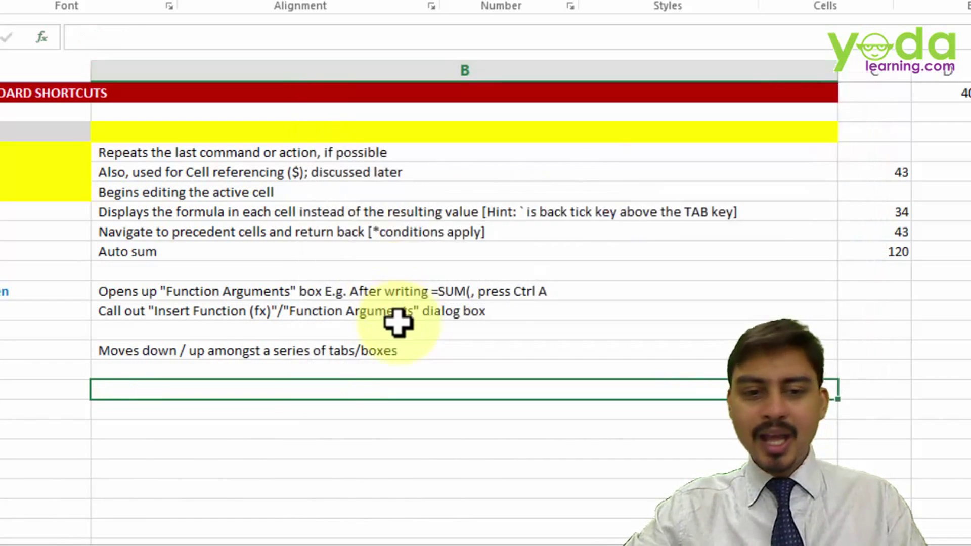
{"action": "type", "text": "=SUM(1"}
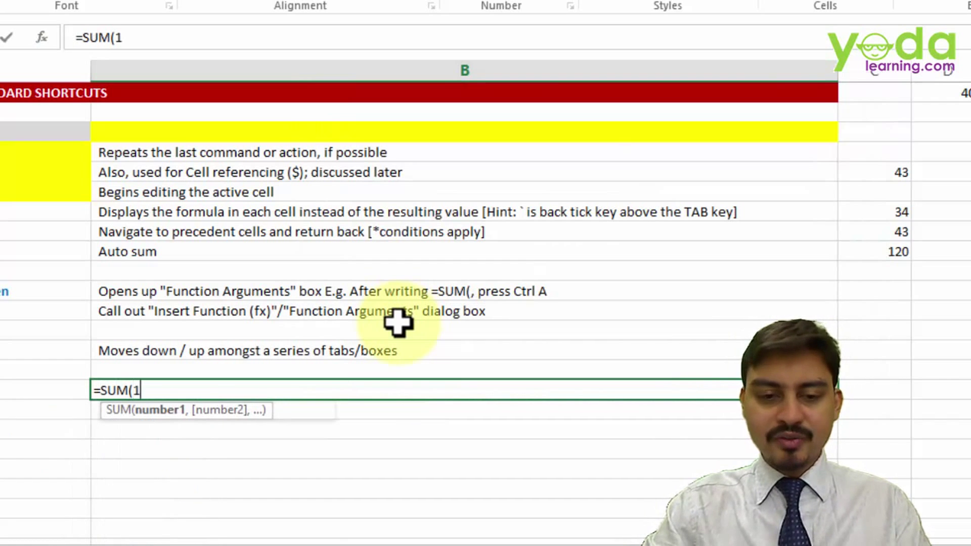
{"action": "type", "text": ",2,,"}
{"action": "key", "text": "Left"}
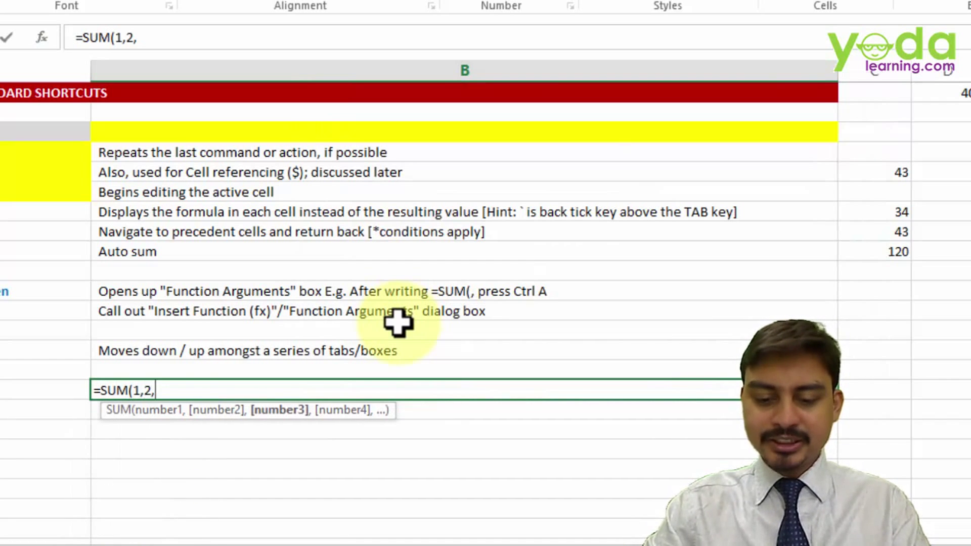
{"action": "type", "text": "5,5,5"}
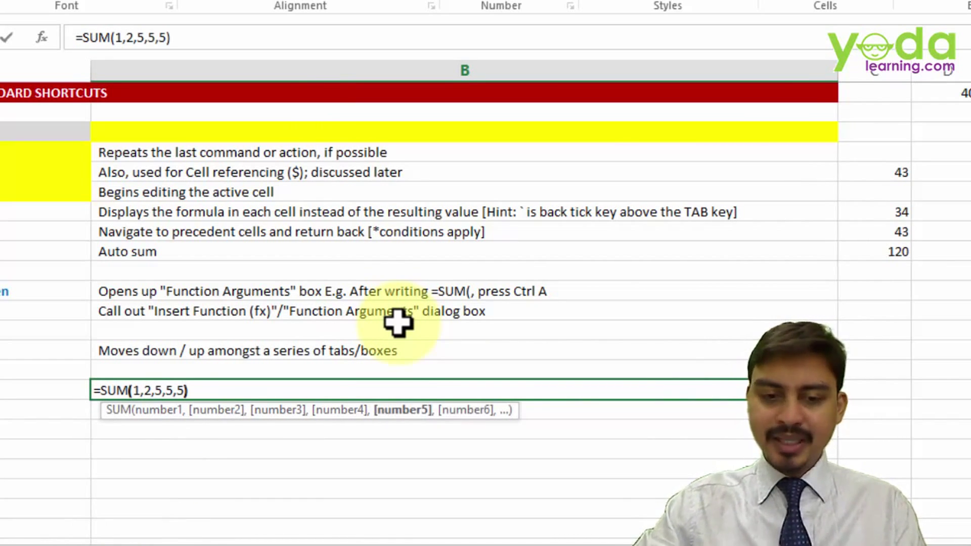
{"action": "key", "text": "Escape"}
Step: Fill the SUM cell yellow, then open its function arguments via fx and Shift+F3
{"action": "left_click", "coordinate": [294, 383]}
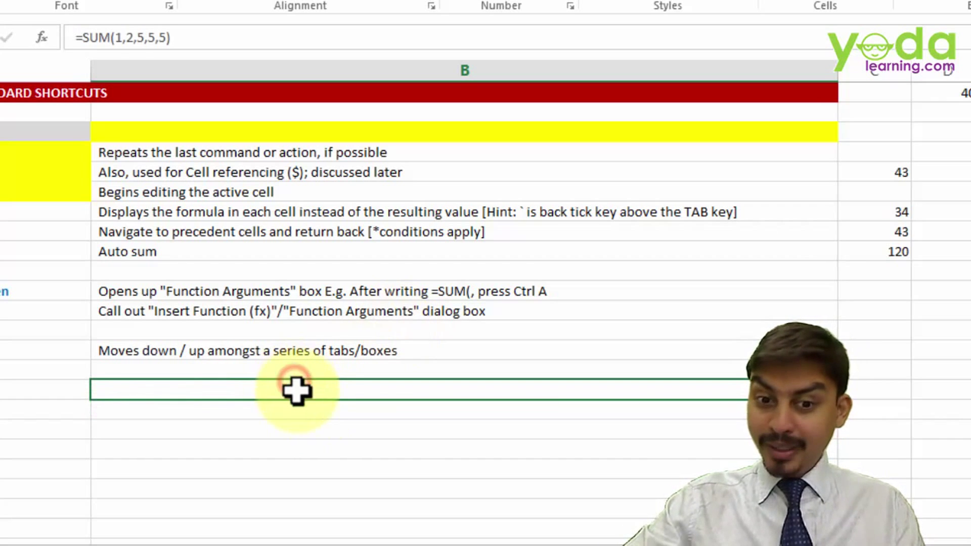
{"action": "left_click", "coordinate": [135, 16]}
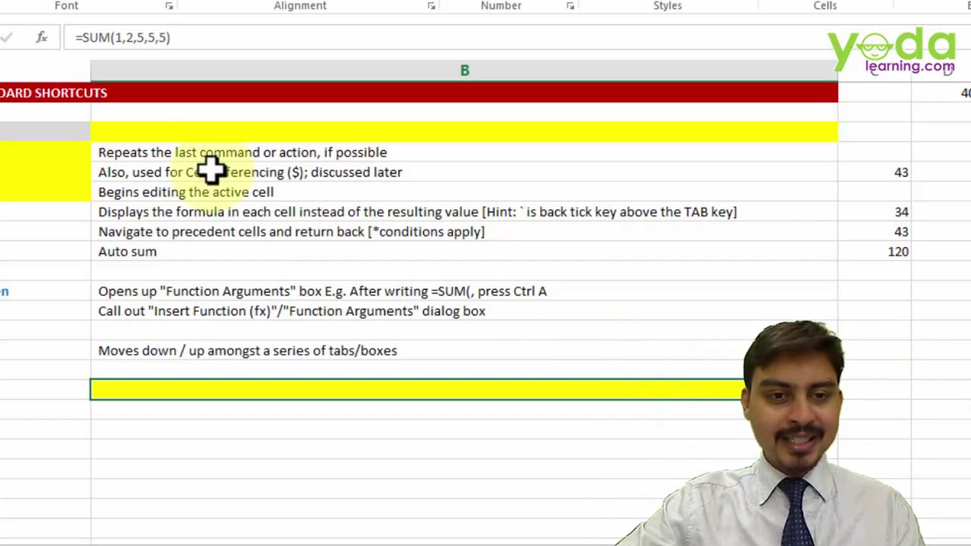
{"action": "left_click", "coordinate": [42, 37]}
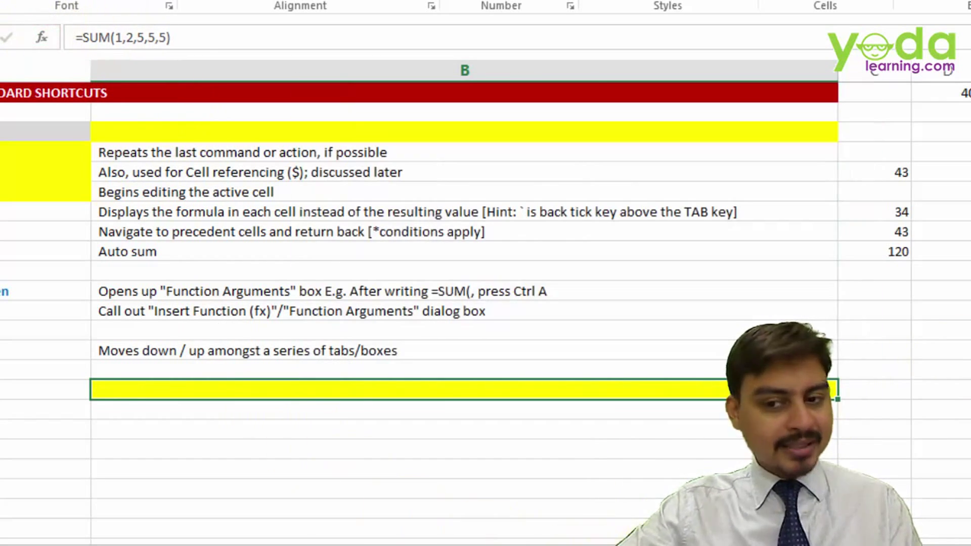
{"action": "key", "text": "shift+F3"}
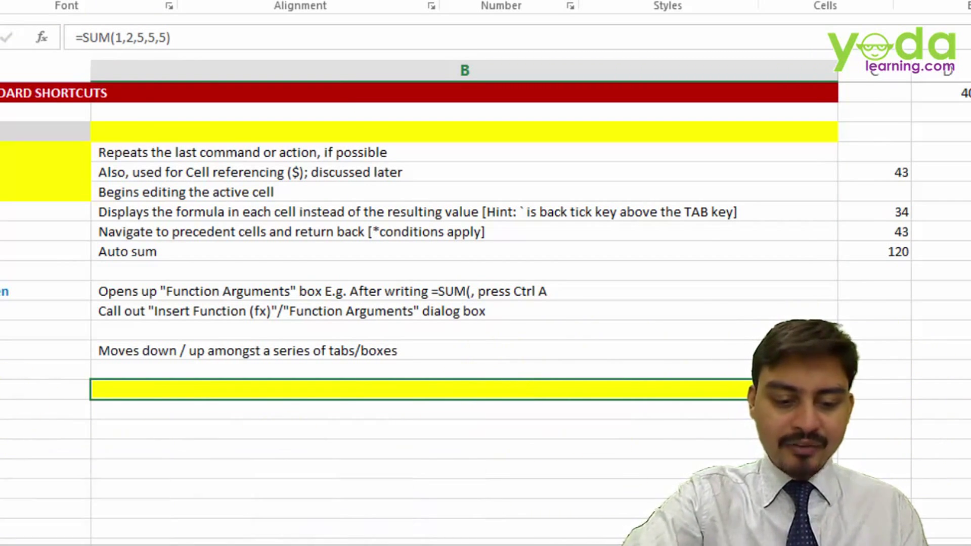
{"action": "key", "text": "shift+F3"}
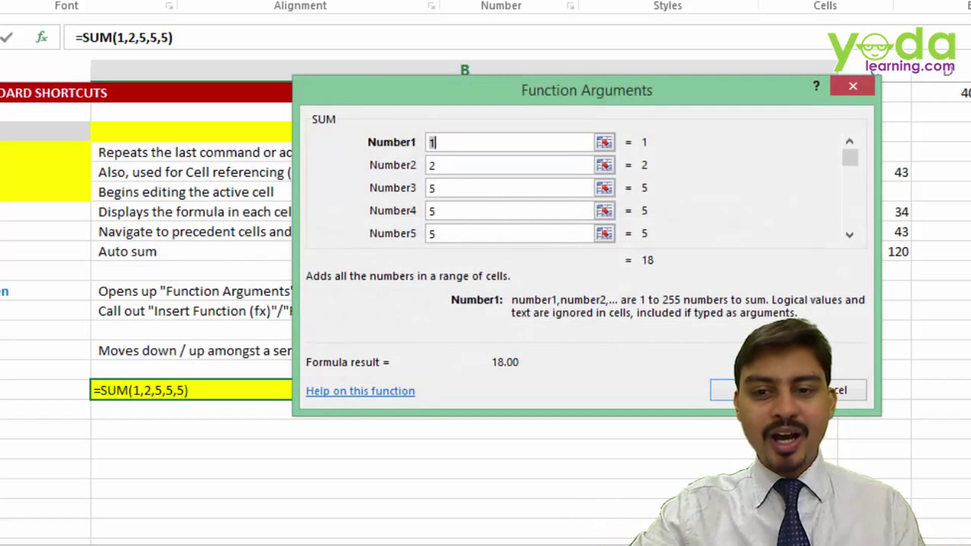
{"action": "left_click", "coordinate": [445, 165]}
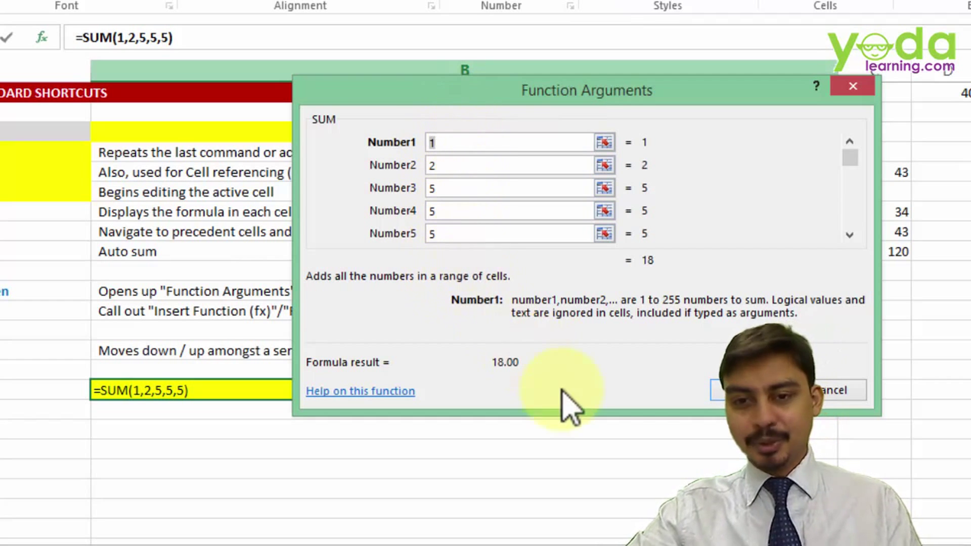
{"action": "key", "text": "Return"}
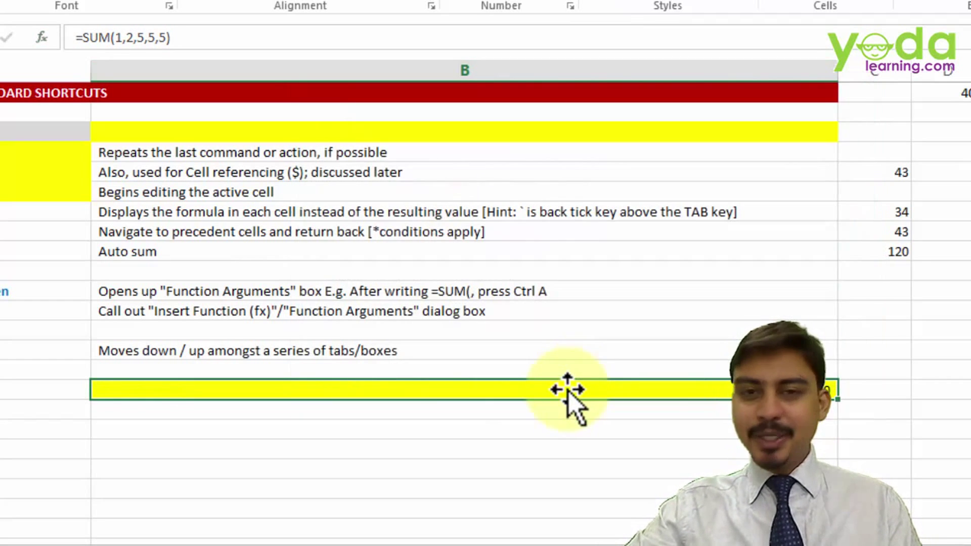